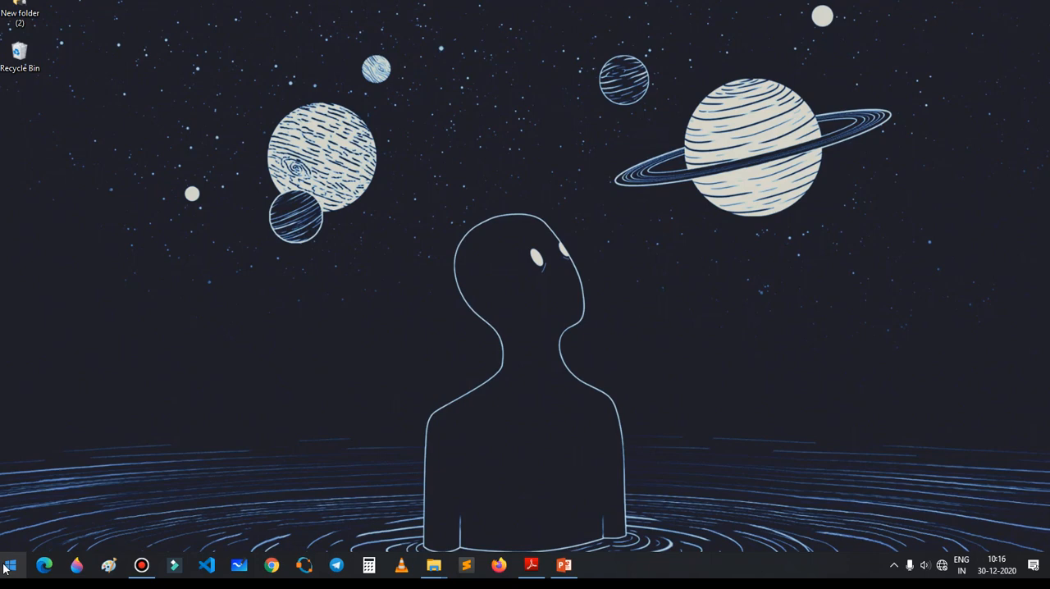
Step: Search the installed apps for "note" and open Notepad with a blank document
{"action": "left_click", "coordinate": [8, 568]}
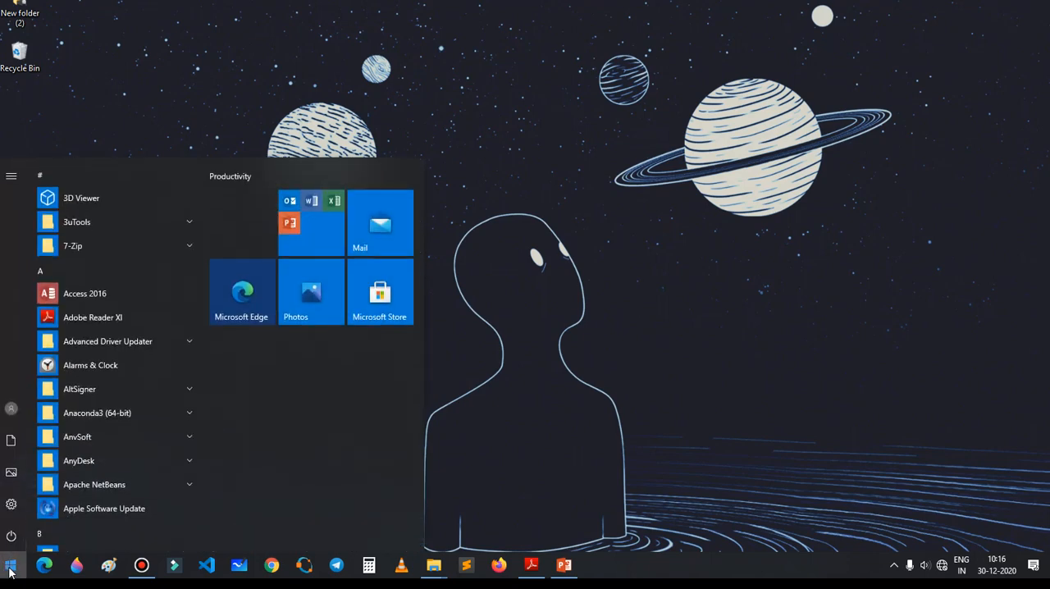
{"action": "type", "text": "not"}
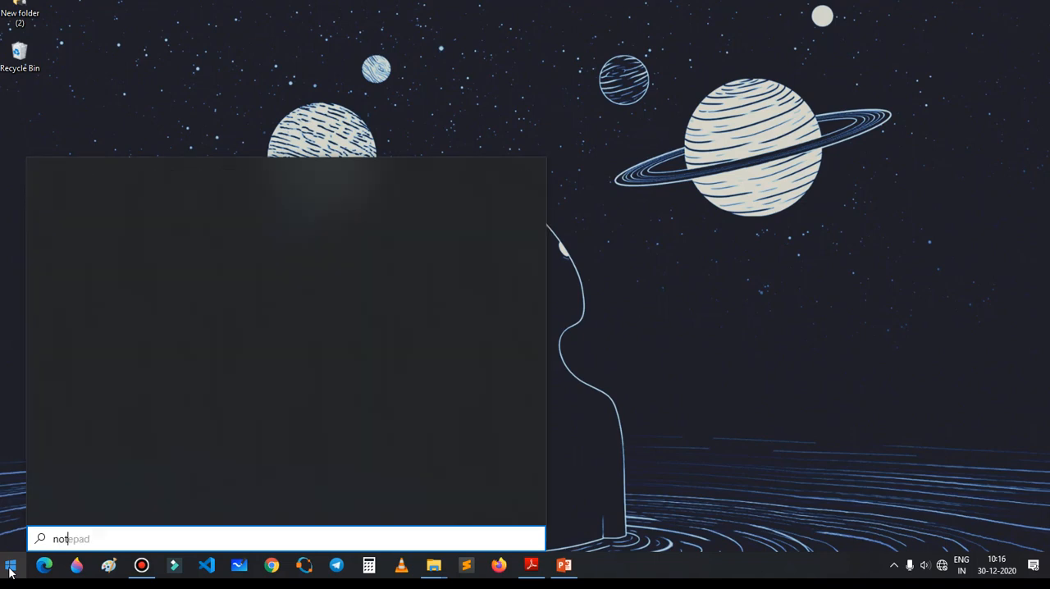
{"action": "type", "text": "e"}
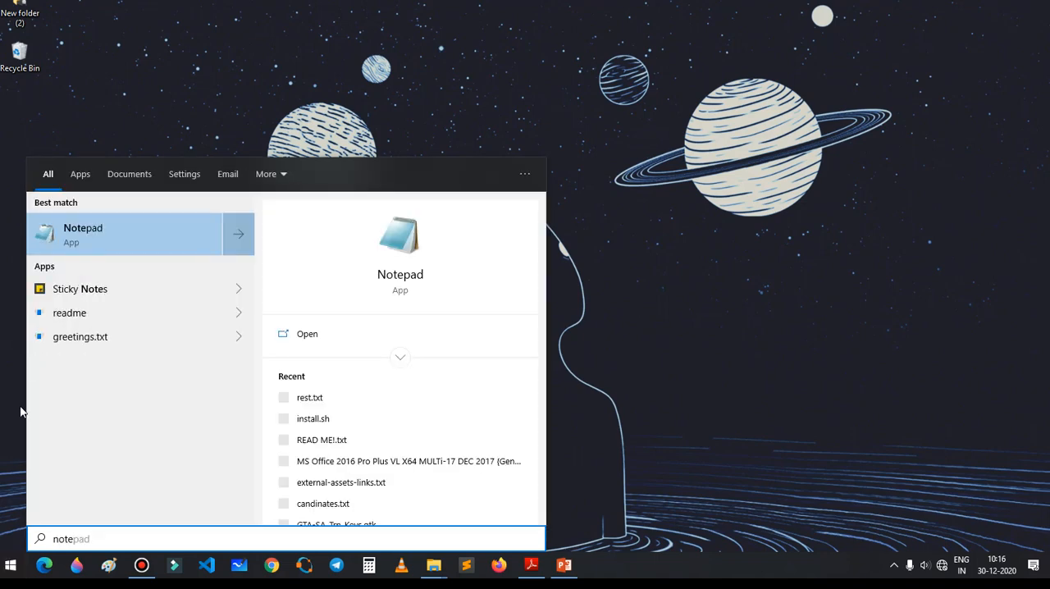
{"action": "left_click", "coordinate": [130, 241]}
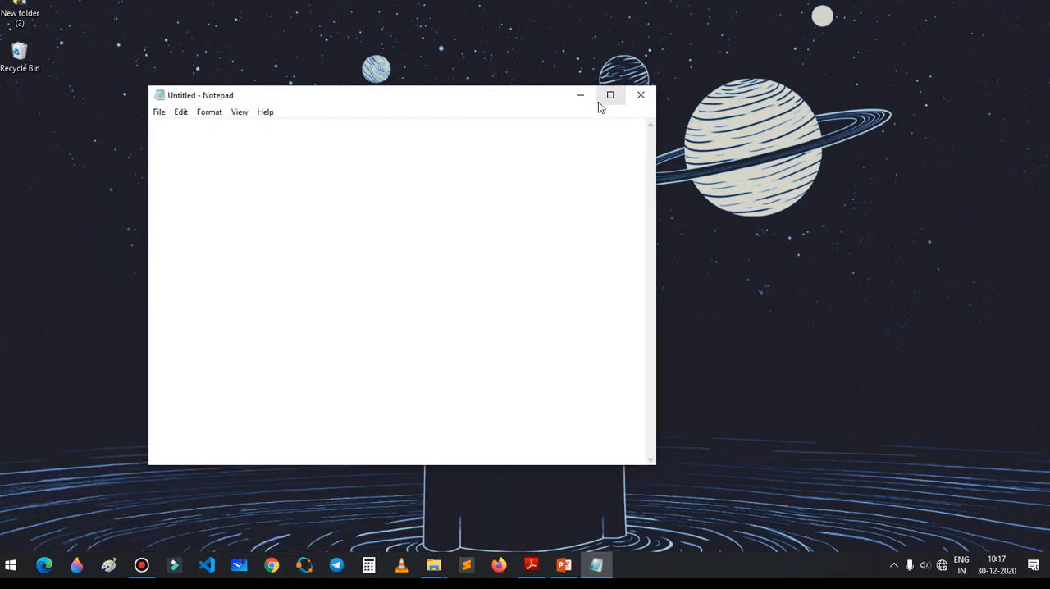
Step: Maximize the empty Notepad window, minimize it and bring it back on screen
{"action": "left_click", "coordinate": [609, 96]}
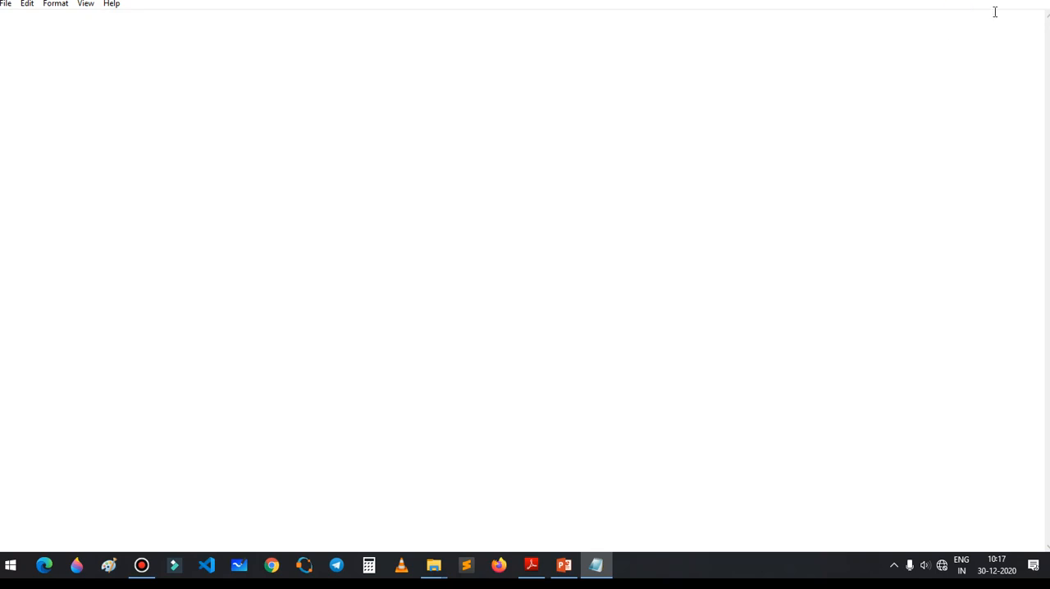
{"action": "left_click", "coordinate": [594, 566]}
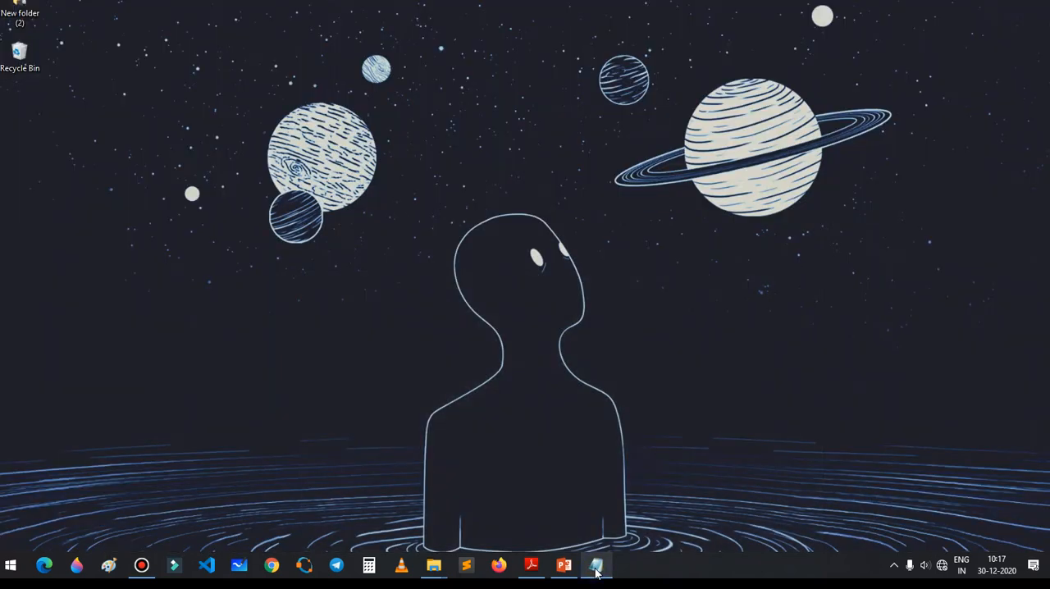
{"action": "left_click", "coordinate": [597, 571]}
{"action": "left_click", "coordinate": [597, 570]}
{"action": "right_click", "coordinate": [597, 568]}
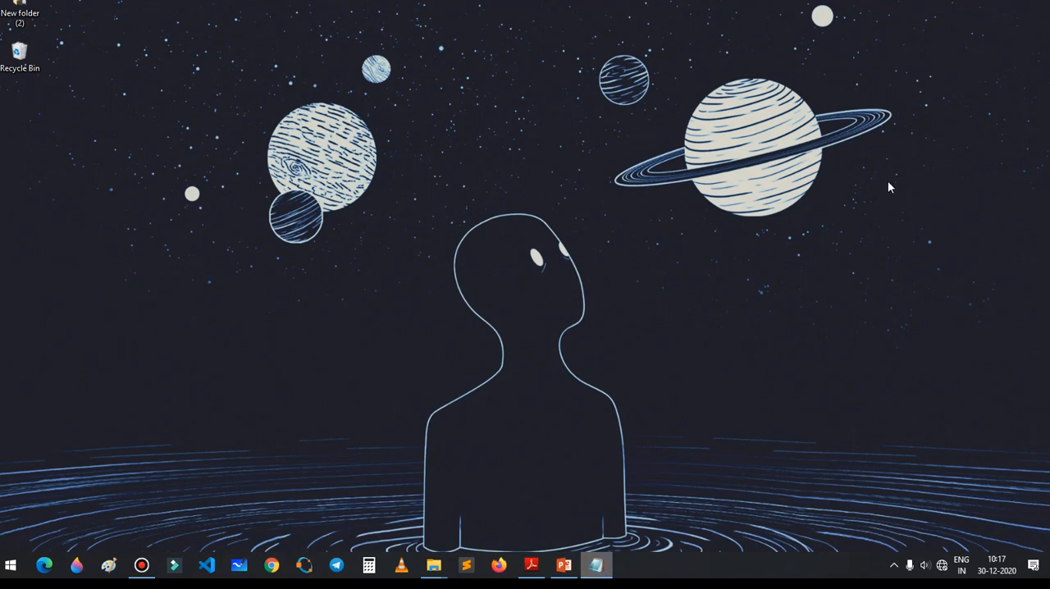
{"action": "left_click", "coordinate": [554, 495]}
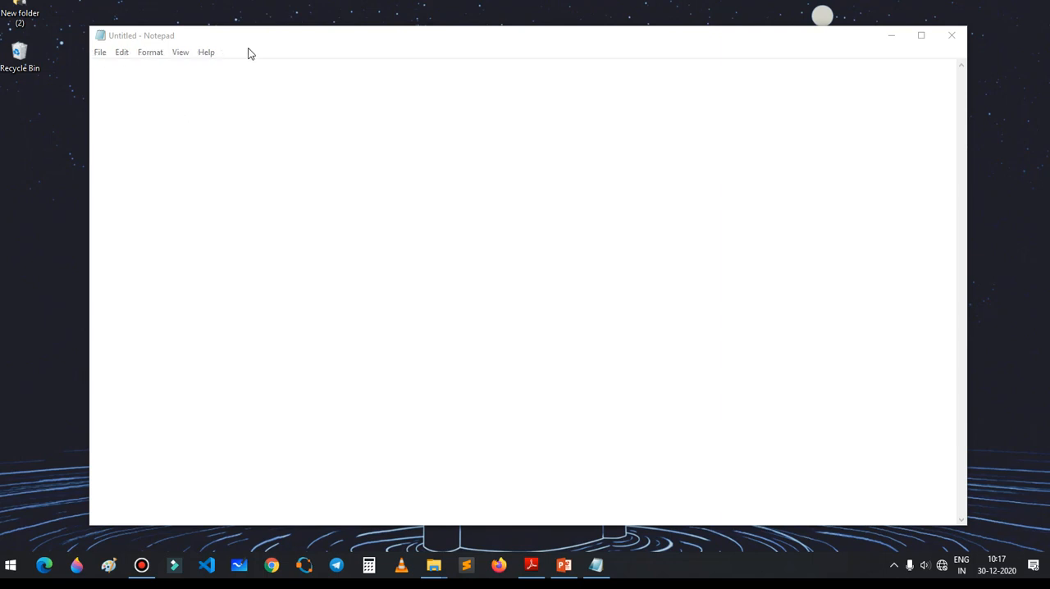
{"action": "left_click", "coordinate": [100, 53]}
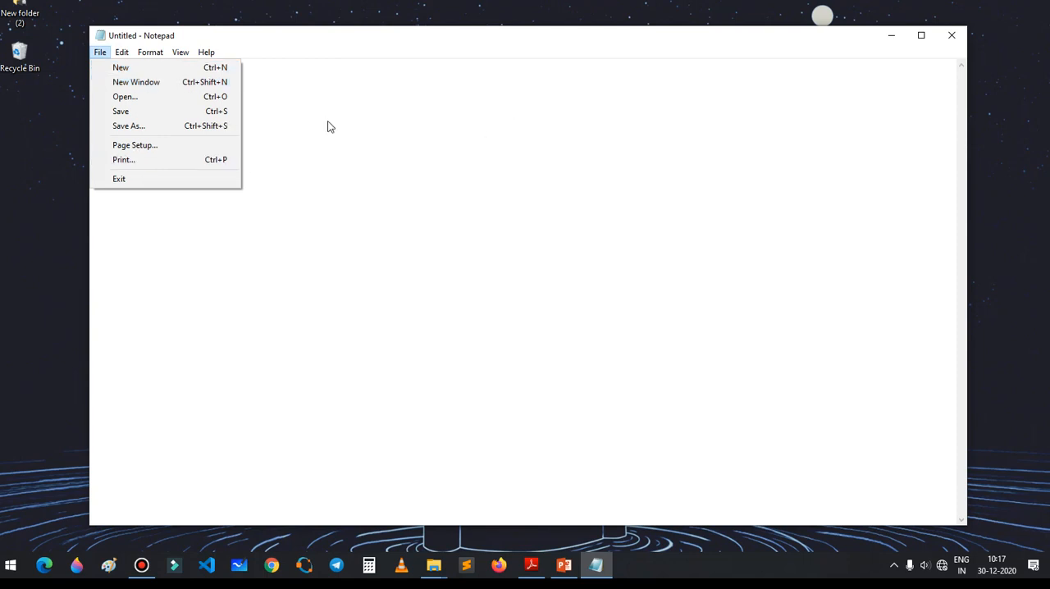
{"action": "left_click", "coordinate": [315, 97]}
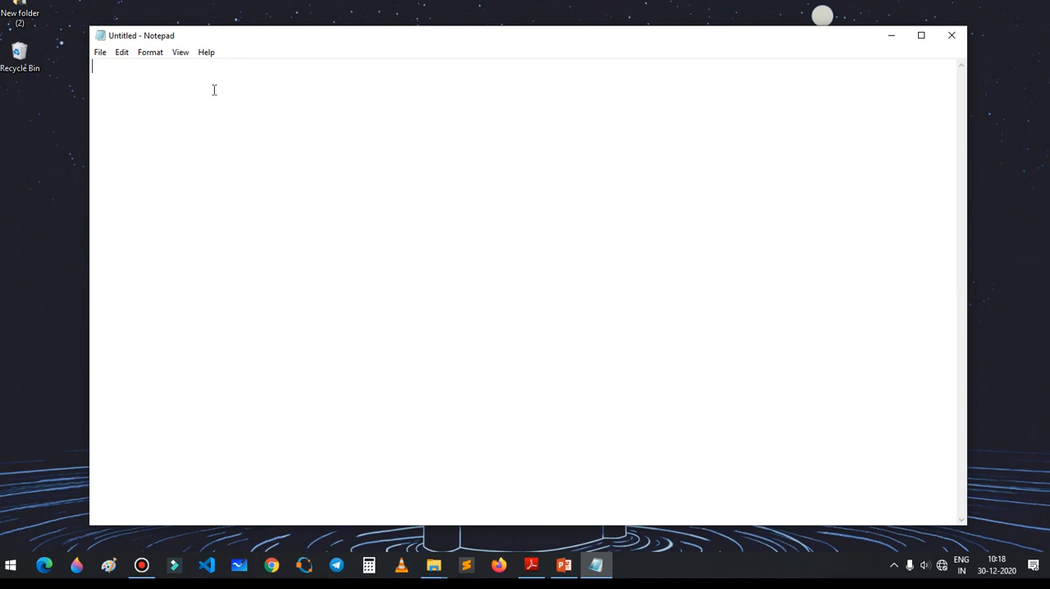
Step: Write the line "welcome to my channel on study 4 u" in the blank document
{"action": "type", "text": "welco"}
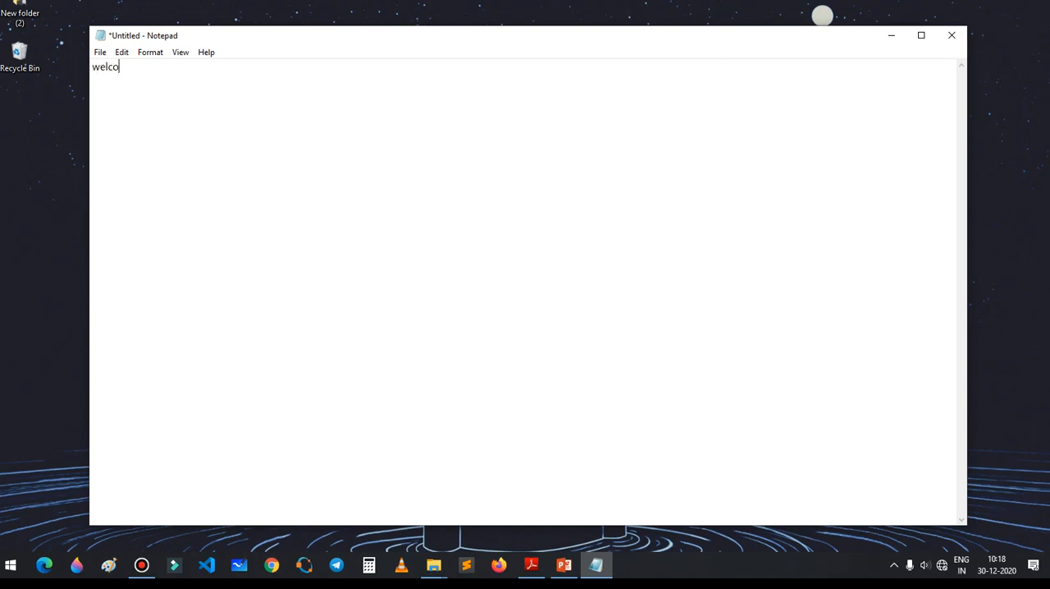
{"action": "type", "text": "me to my channel on study"}
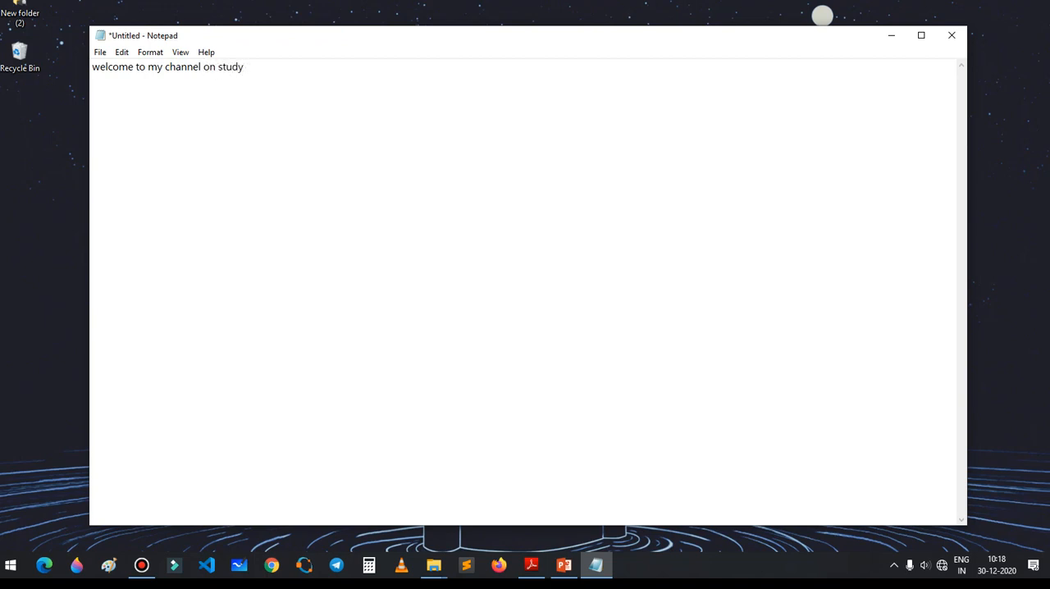
{"action": "type", "text": " 4 u"}
{"action": "left_click_drag", "start_coordinate": [301, 66], "coordinate": [76, 65]}
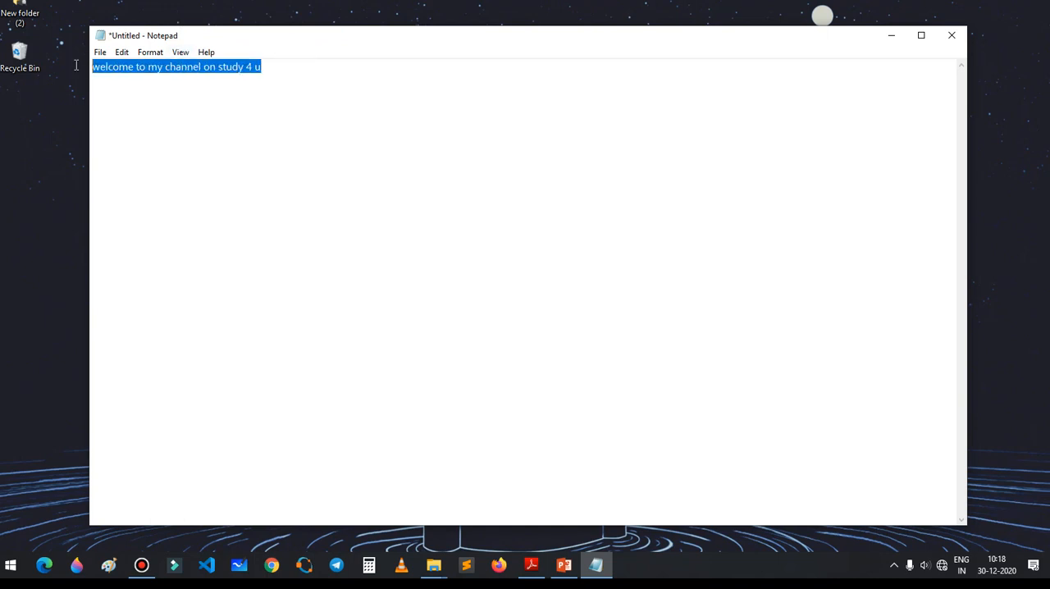
{"action": "left_click", "coordinate": [132, 93]}
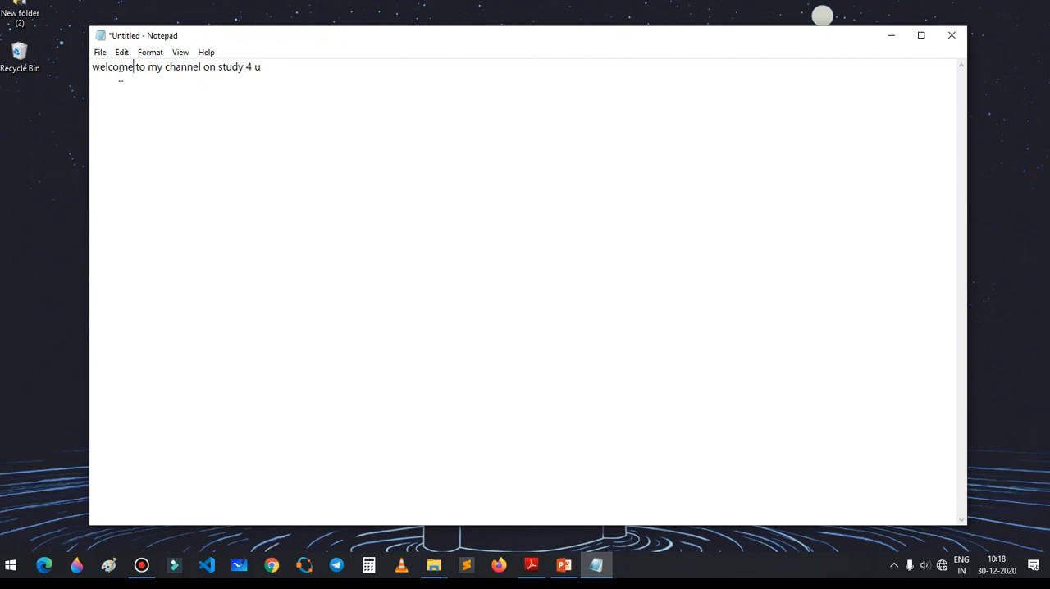
{"action": "left_click", "coordinate": [300, 73]}
{"action": "left_click", "coordinate": [99, 54]}
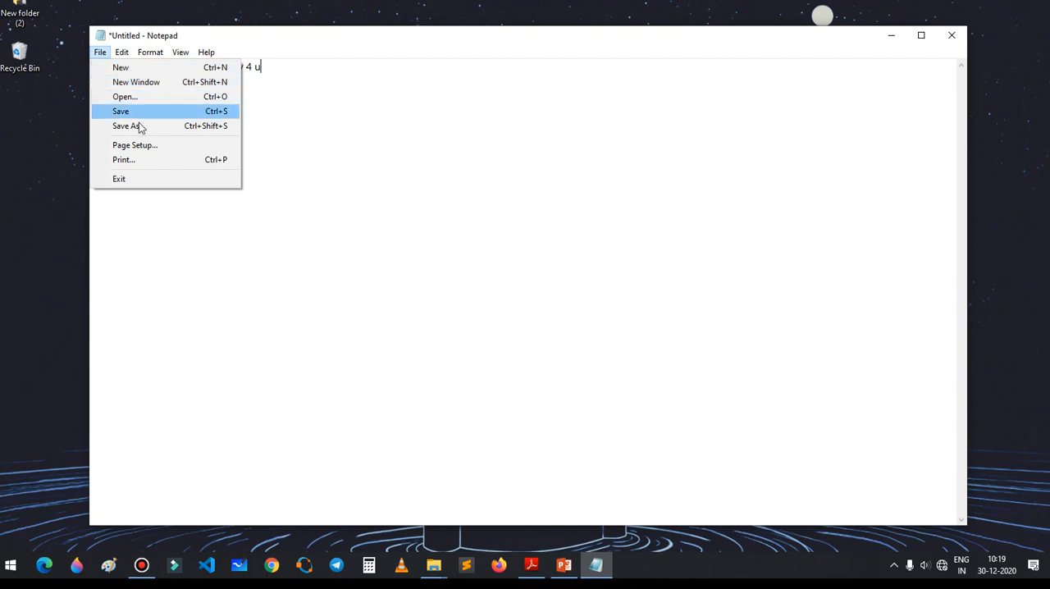
{"action": "left_click", "coordinate": [137, 220]}
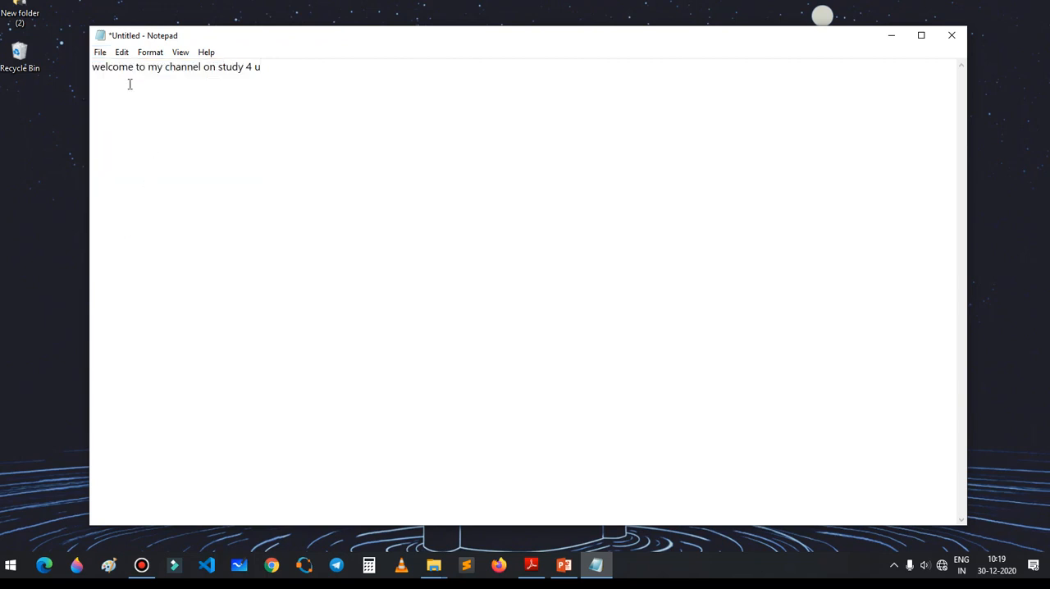
{"action": "left_click", "coordinate": [92, 71]}
{"action": "mouse_move", "coordinate": [92, 70]}
{"action": "left_mouse_down"}
{"action": "mouse_move", "coordinate": [146, 69]}
{"action": "mouse_move", "coordinate": [89, 67]}
{"action": "left_mouse_up"}
{"action": "left_click_drag", "start_coordinate": [93, 69], "coordinate": [265, 70]}
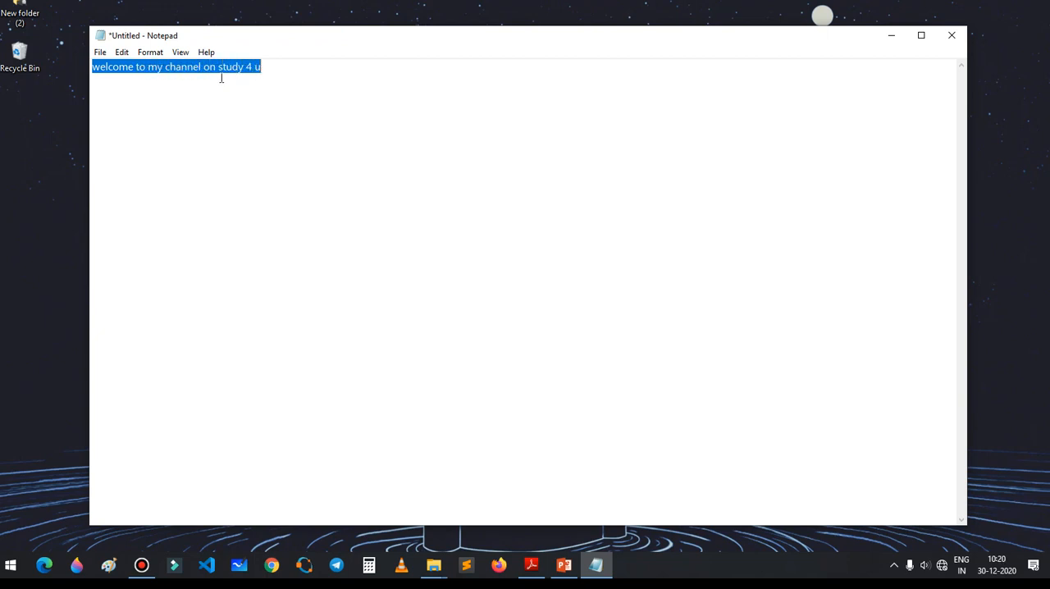
{"action": "left_click", "coordinate": [246, 85]}
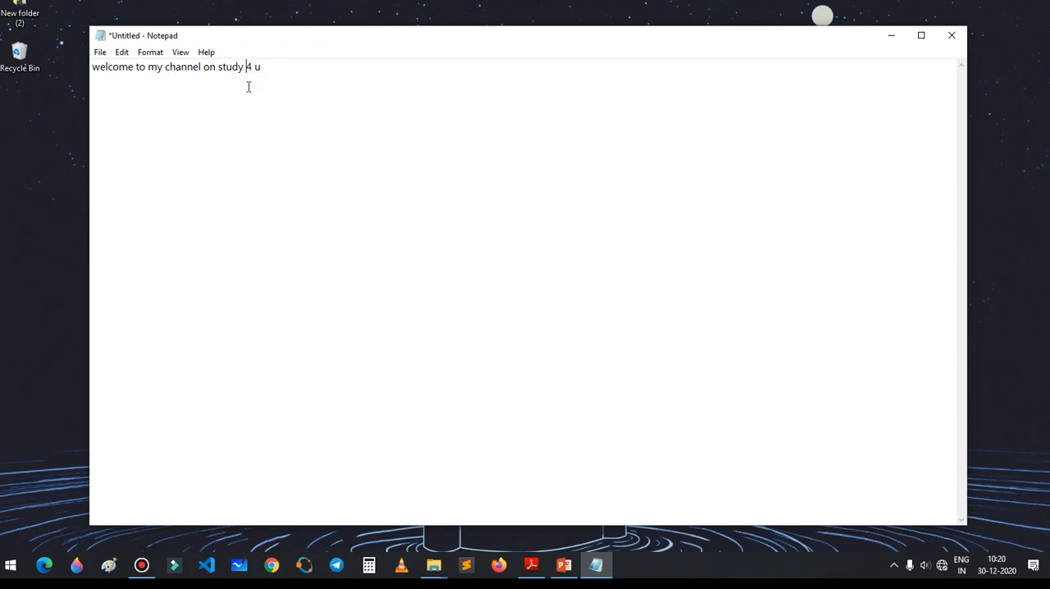
{"action": "key", "text": "ctrl+a"}
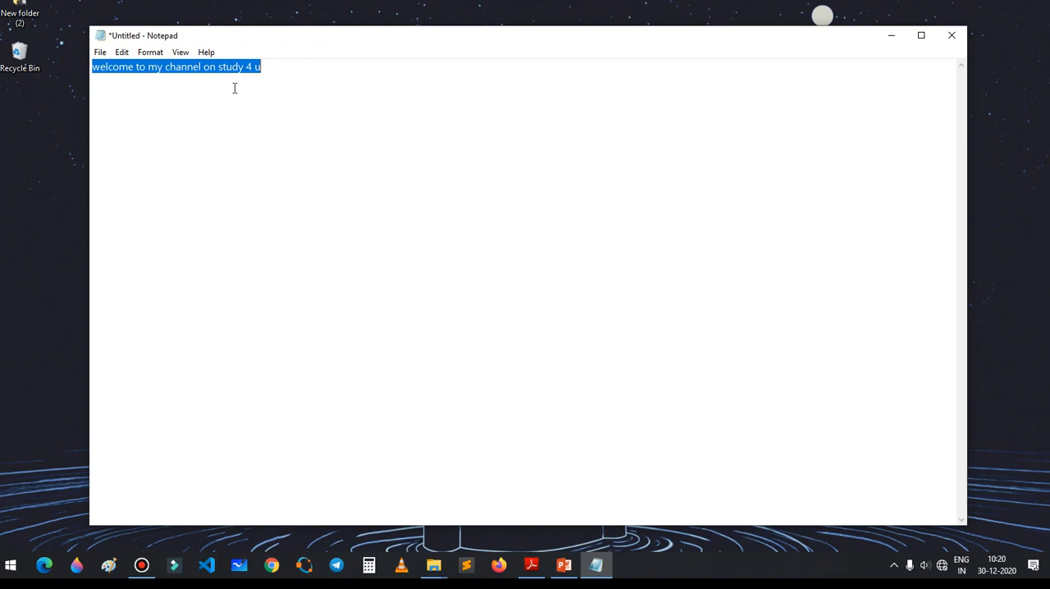
{"action": "left_click", "coordinate": [216, 109]}
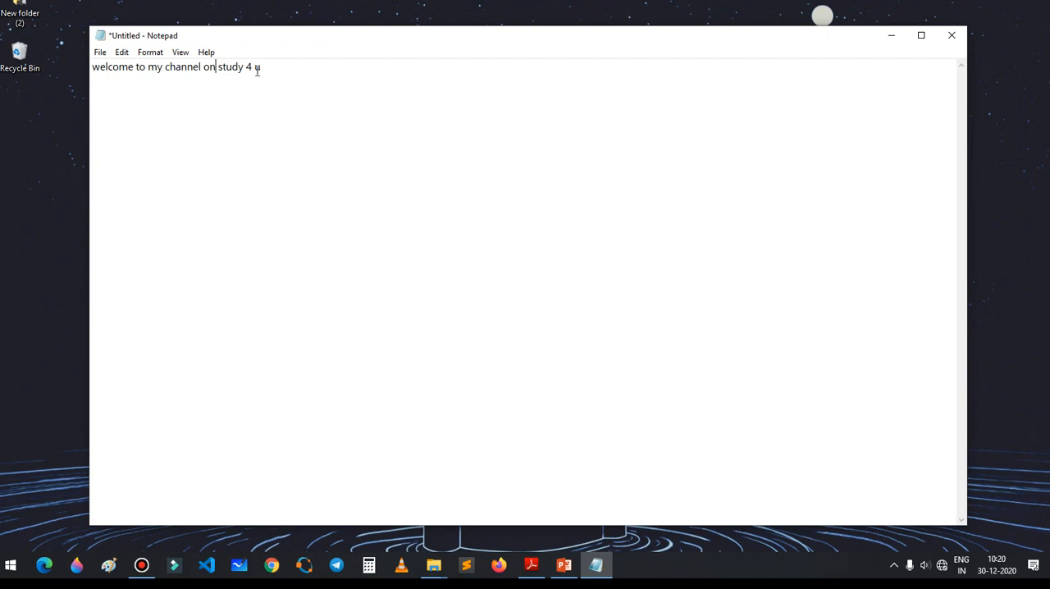
Step: Copy the whole welcome line and paste it twice below, placing each copy on its own line
{"action": "key", "text": "ctrl+a"}
{"action": "key", "text": "ctrl+c"}
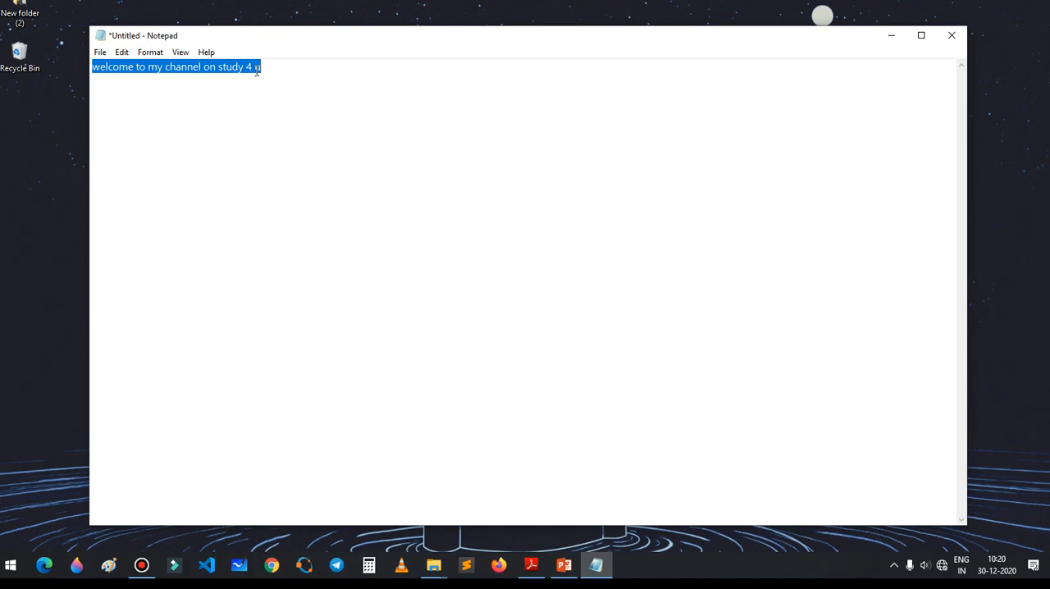
{"action": "left_click", "coordinate": [382, 78]}
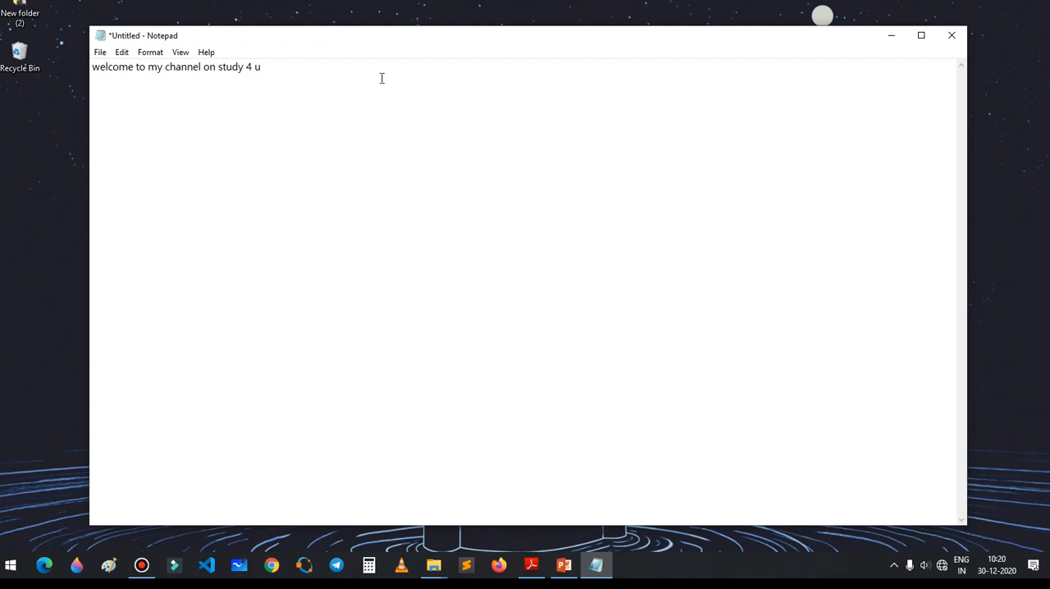
{"action": "key", "text": "ctrl+v"}
{"action": "left_click", "coordinate": [259, 70]}
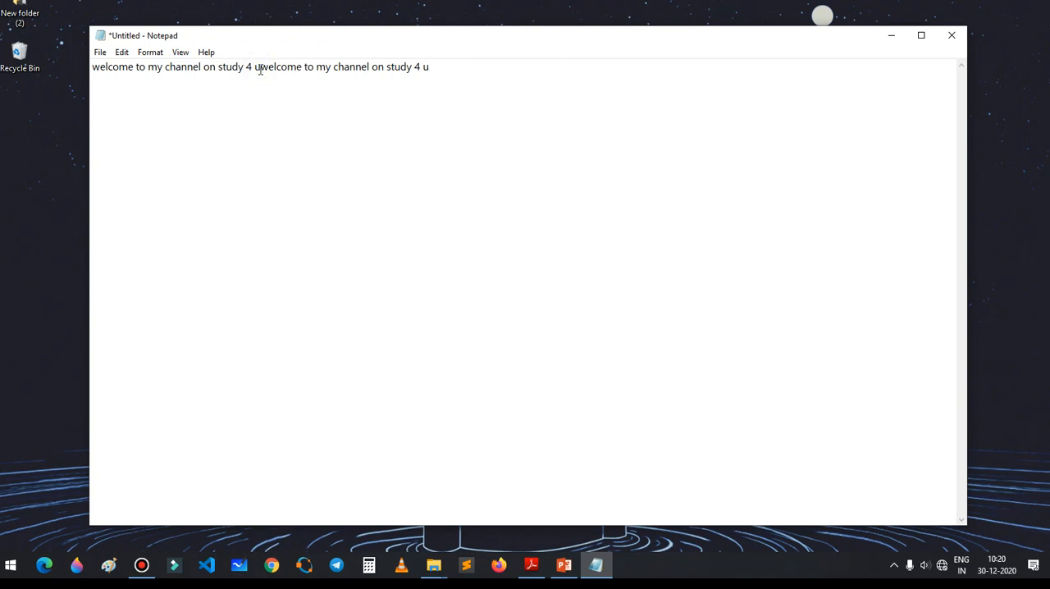
{"action": "key", "text": "Return"}
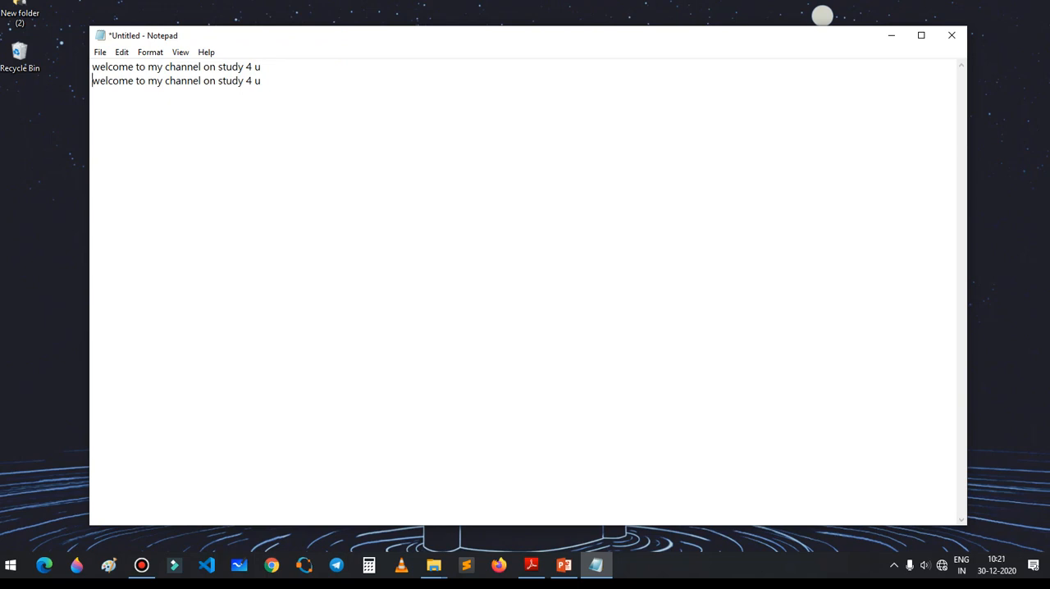
{"action": "left_click", "coordinate": [276, 83]}
{"action": "key", "text": "Return"}
{"action": "key", "text": "ctrl+v"}
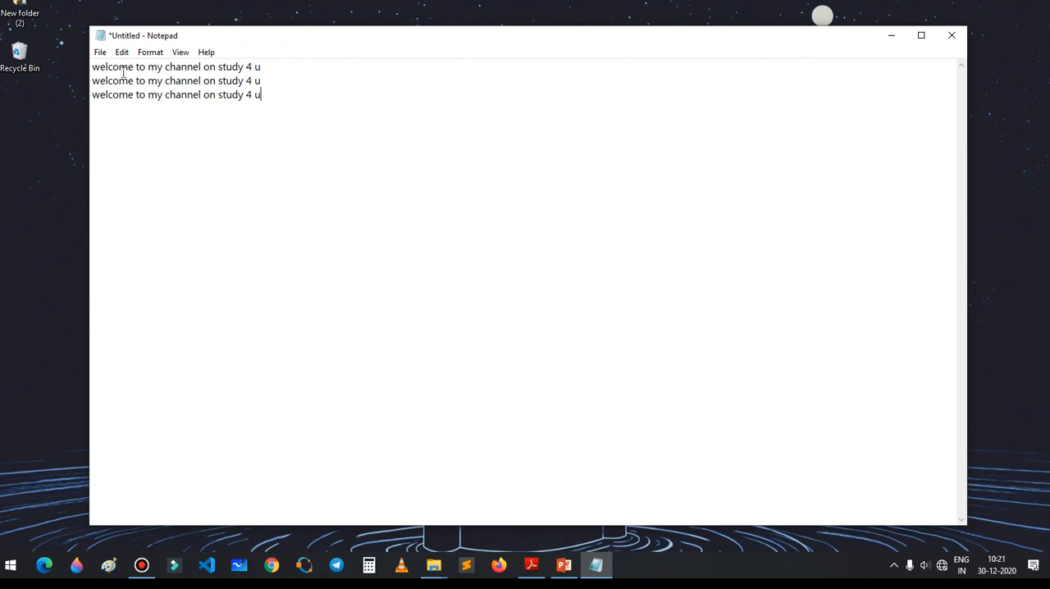
{"action": "left_click_drag", "start_coordinate": [94, 66], "coordinate": [272, 105]}
{"action": "left_click", "coordinate": [273, 105]}
{"action": "left_click", "coordinate": [166, 147]}
{"action": "left_click", "coordinate": [99, 52]}
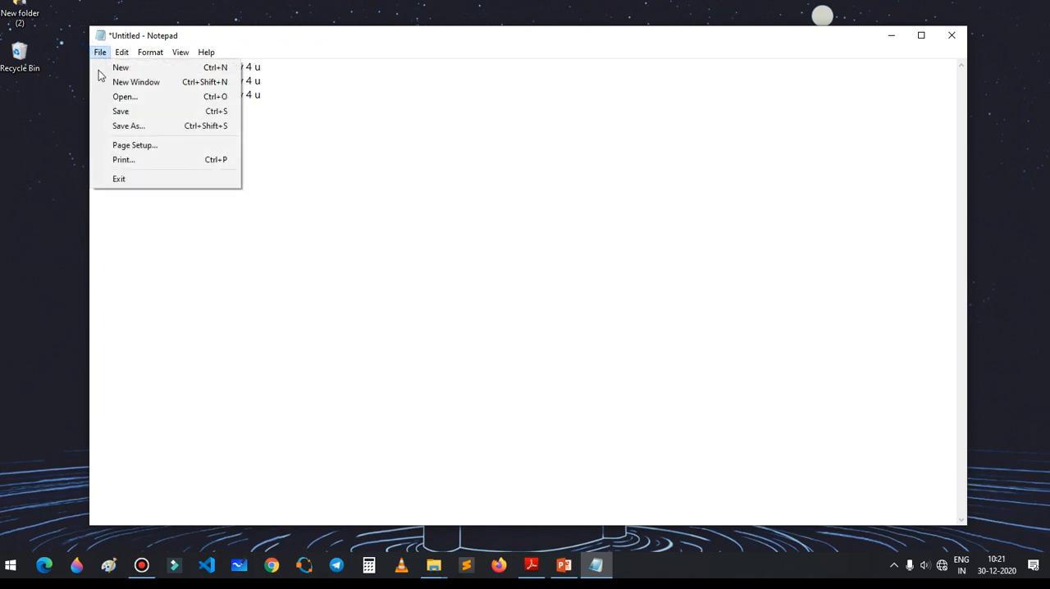
{"action": "left_click", "coordinate": [126, 206]}
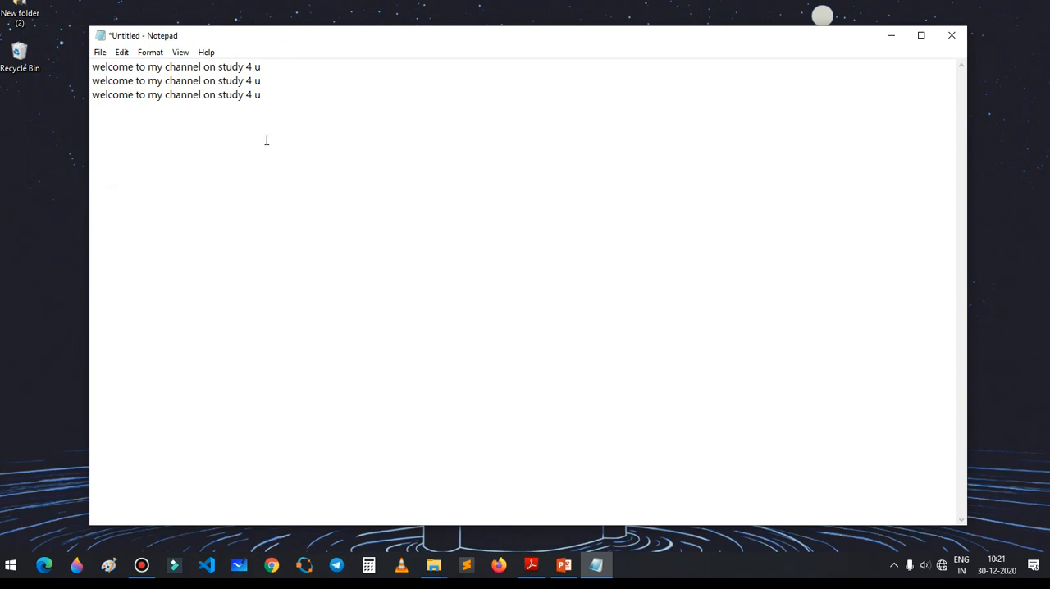
Step: Save the document to the Desktop as a text file named "first video"
{"action": "key", "text": "ctrl+s"}
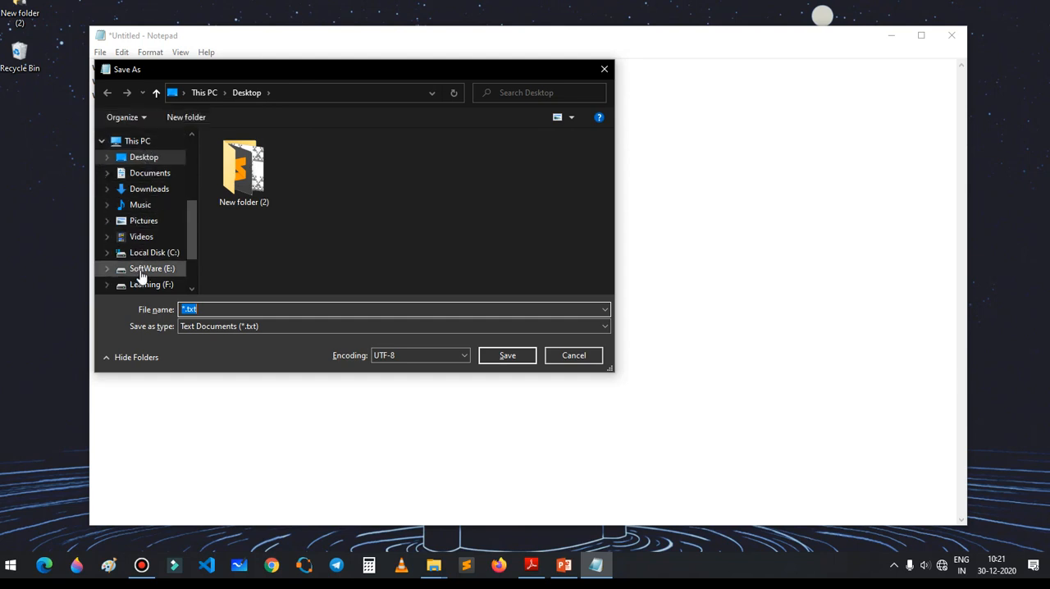
{"action": "scroll", "coordinate": [142, 275], "scroll_direction": "up", "scroll_amount": 2}
{"action": "scroll", "coordinate": [143, 274], "scroll_direction": "up", "scroll_amount": 2}
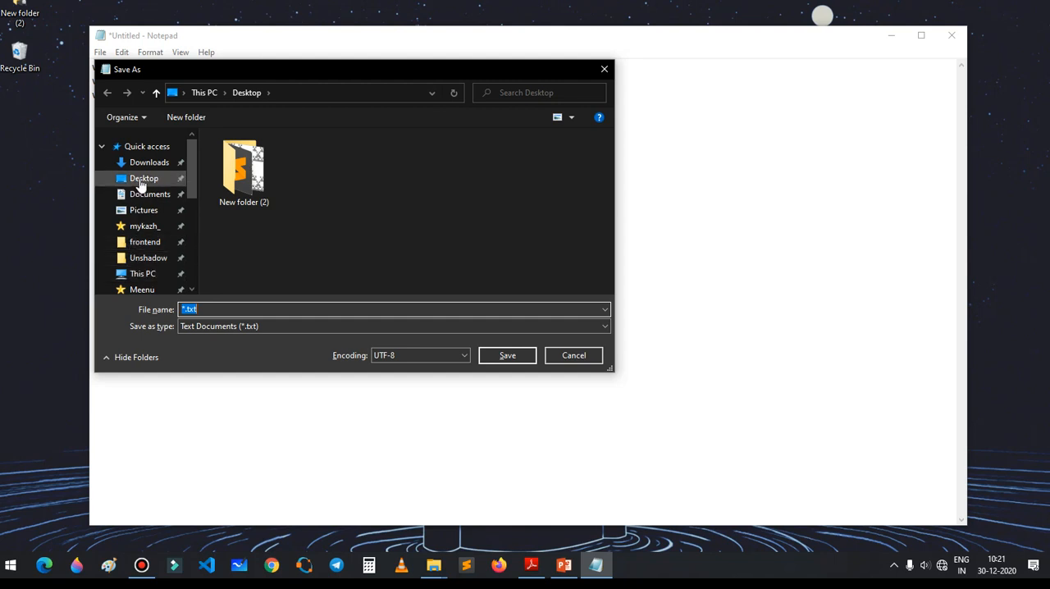
{"action": "left_click", "coordinate": [141, 179]}
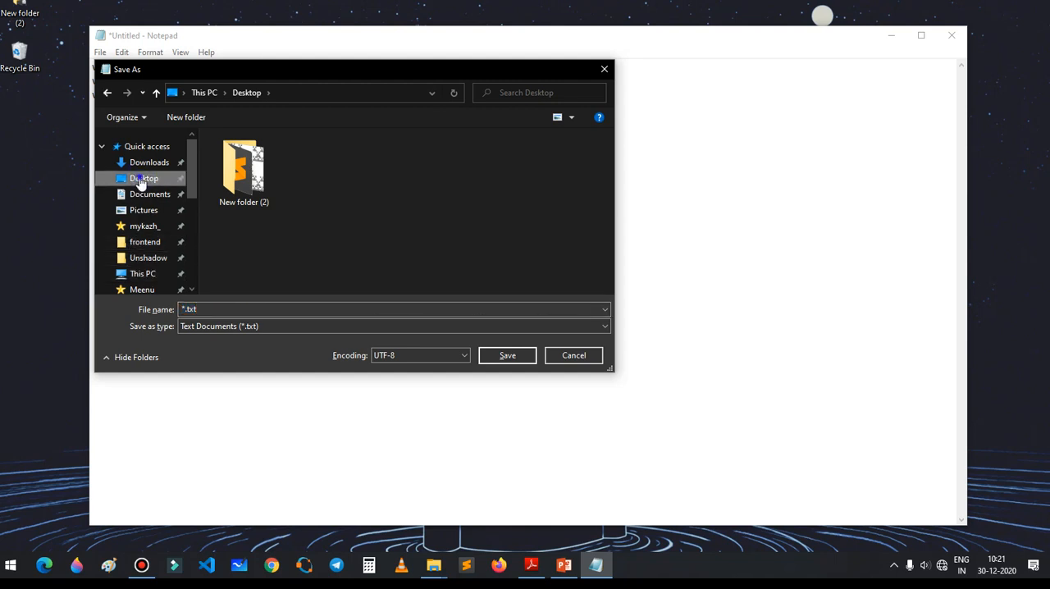
{"action": "double_click", "coordinate": [209, 309]}
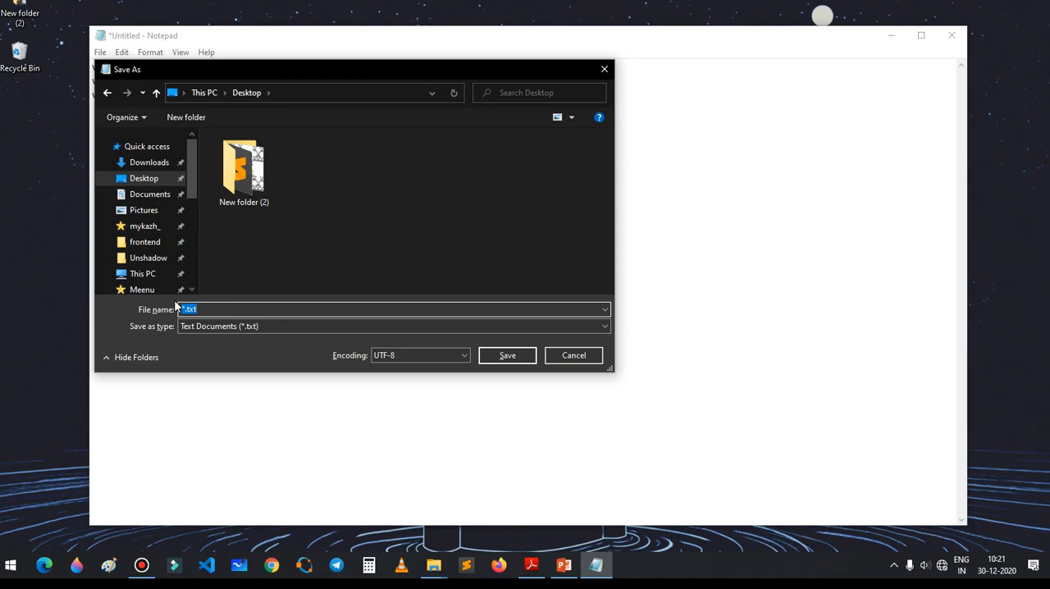
{"action": "type", "text": "first video"}
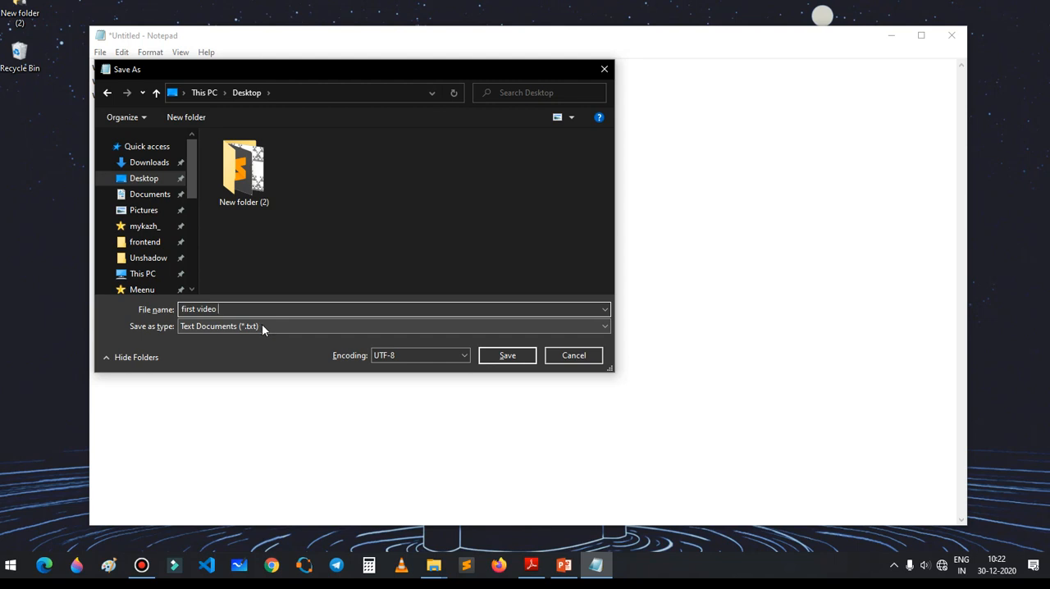
{"action": "left_click", "coordinate": [508, 357]}
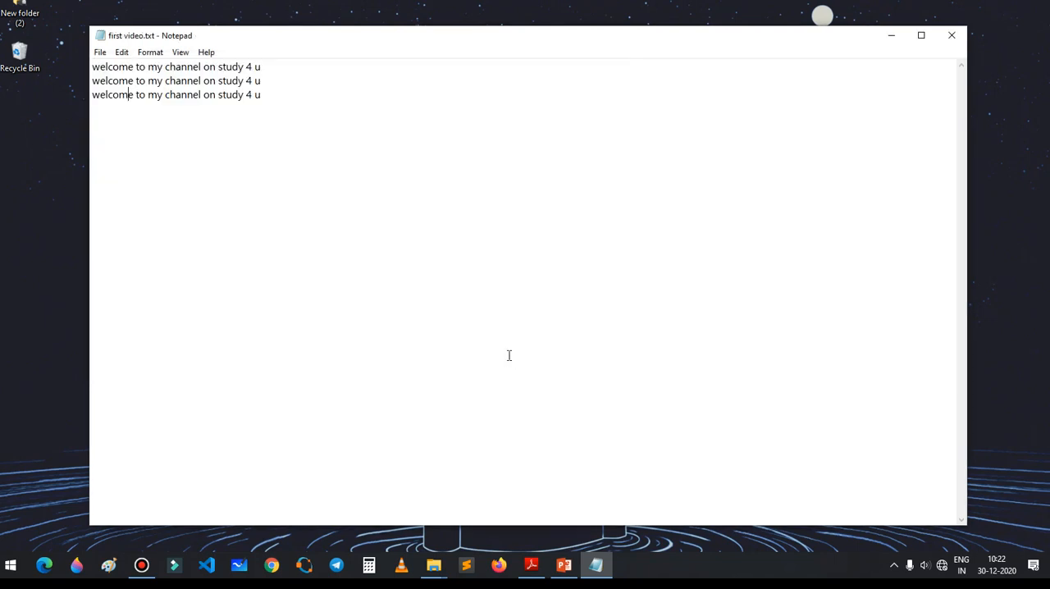
Step: Close Notepad and move the first video.txt file away from the other desktop icons, beside the large striped planet
{"action": "left_click", "coordinate": [951, 35]}
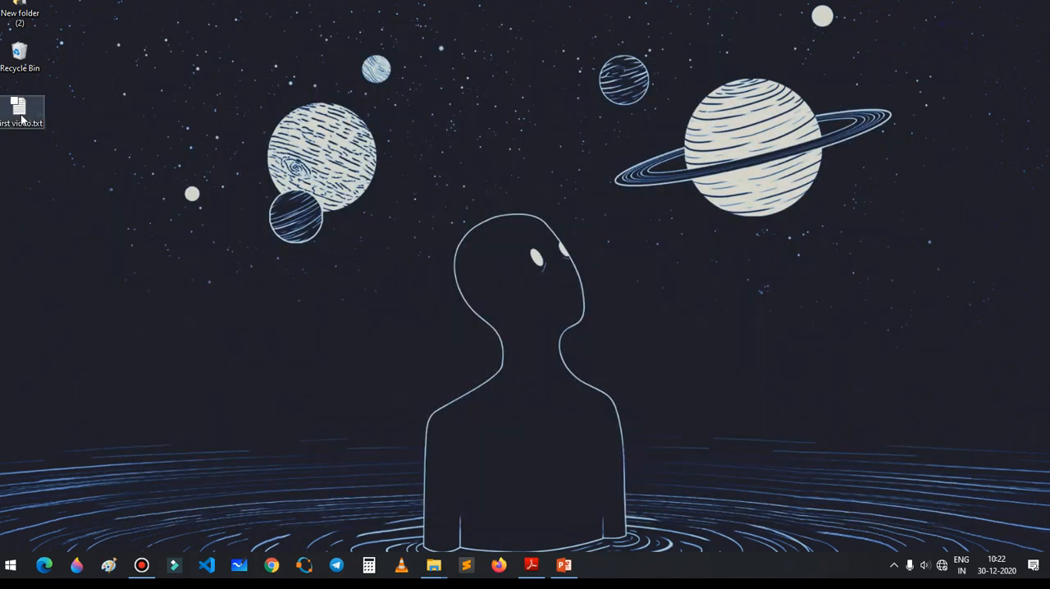
{"action": "left_click_drag", "start_coordinate": [24, 114], "coordinate": [228, 174]}
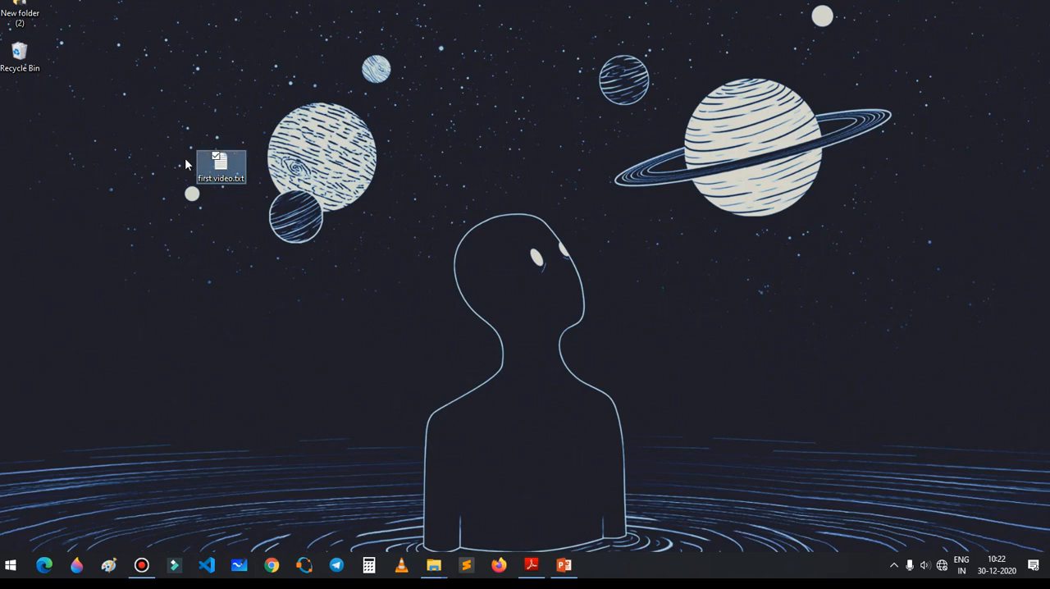
Step: Open the first video.txt file from the desktop, close it, and open the same file again
{"action": "double_click", "coordinate": [209, 175]}
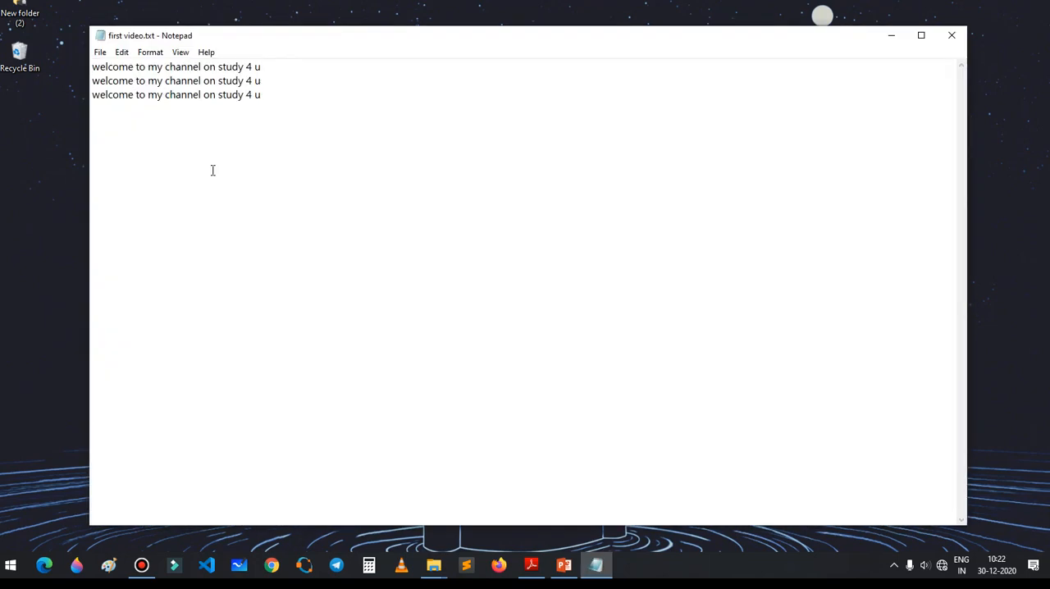
{"action": "left_click", "coordinate": [949, 37]}
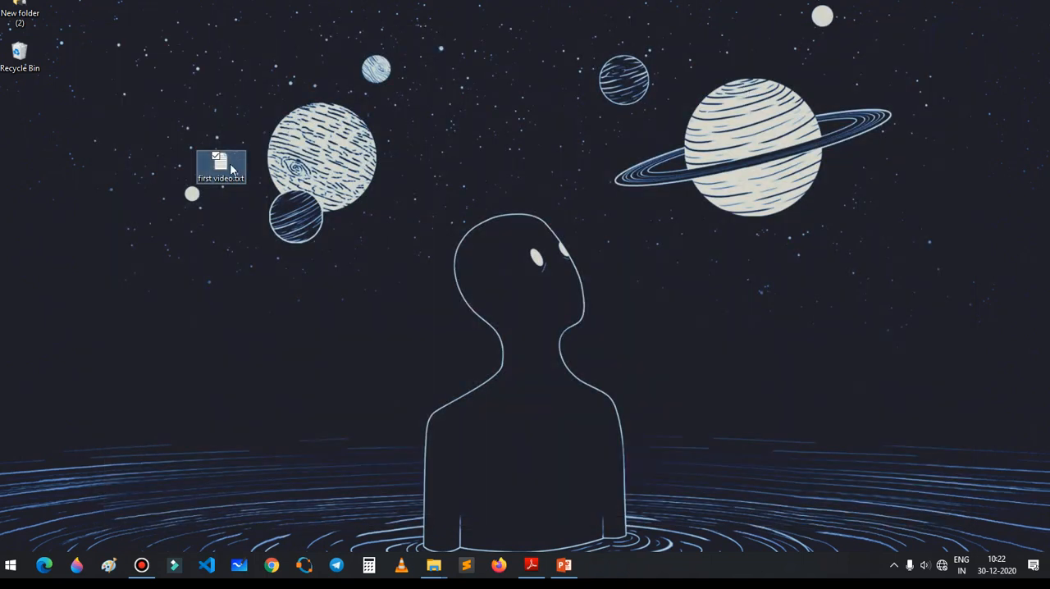
{"action": "double_click", "coordinate": [225, 169]}
{"action": "right_click", "coordinate": [226, 167]}
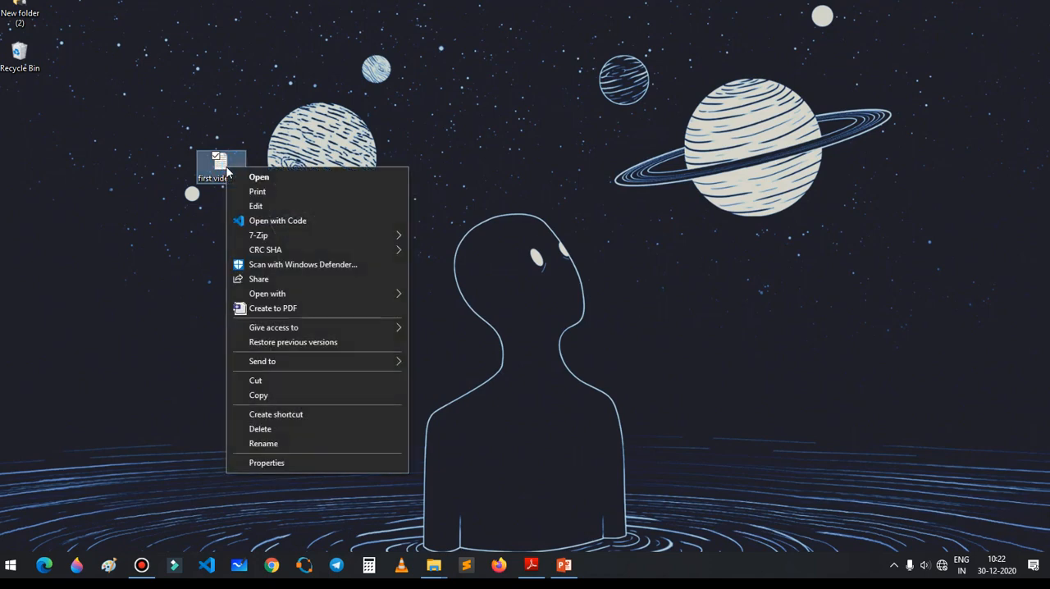
{"action": "left_click", "coordinate": [272, 177]}
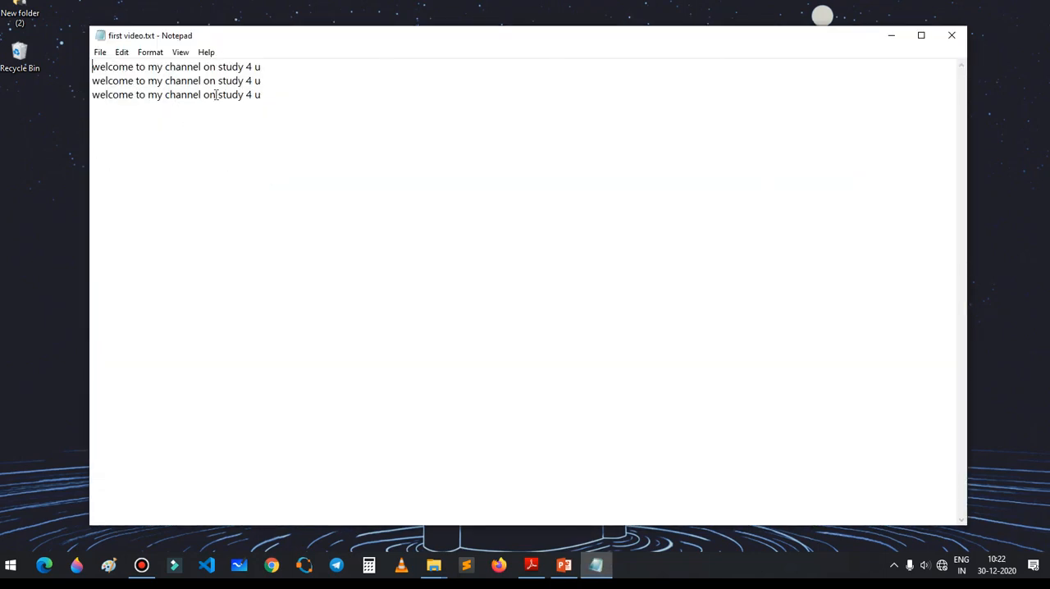
Step: Add a new line reading "my first video lecture" below the three welcome lines
{"action": "left_click", "coordinate": [276, 95]}
{"action": "key", "text": "Return"}
{"action": "type", "text": "sa"}
{"action": "key", "text": "BackSpace"}
{"action": "key", "text": "BackSpace"}
{"action": "type", "text": "my first "}
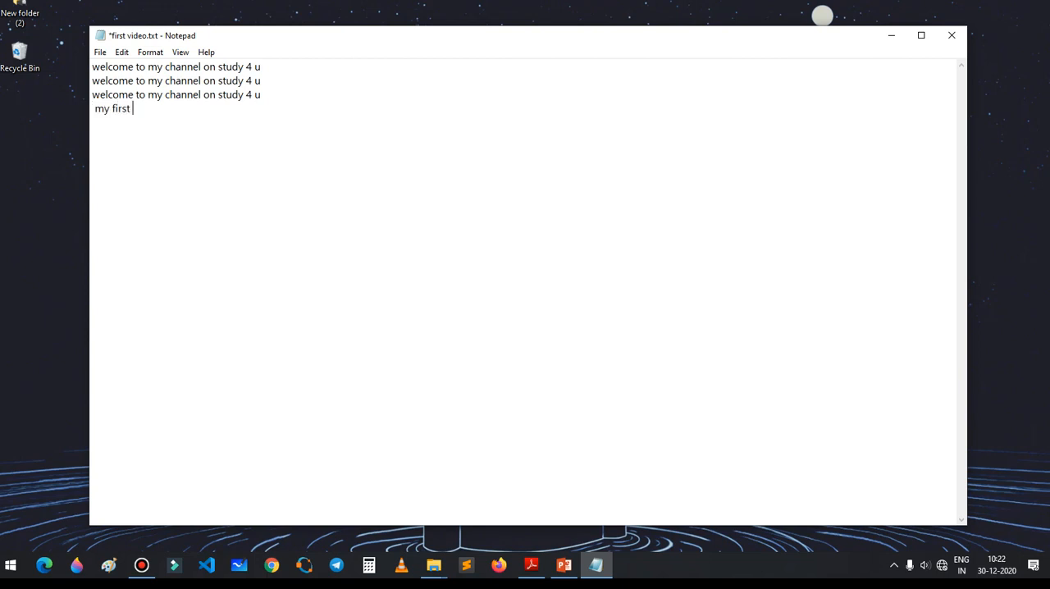
{"action": "type", "text": "video lecture"}
Step: Copy the "my first video lecture" text and paste it five more times along the same line
{"action": "left_click_drag", "start_coordinate": [202, 112], "coordinate": [94, 118]}
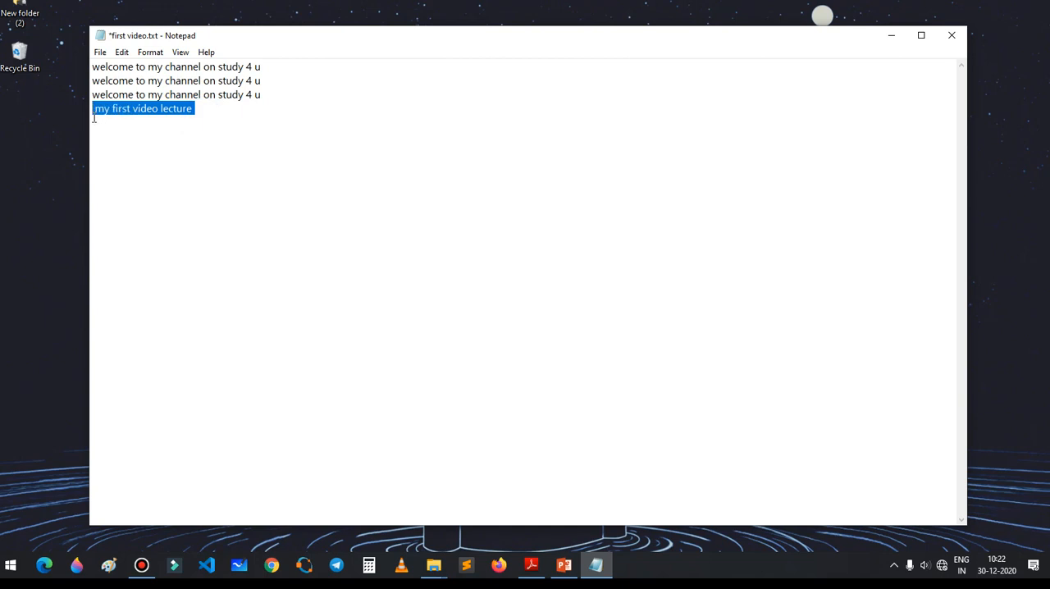
{"action": "key", "text": "ctrl+c"}
{"action": "key", "text": "End"}
{"action": "key", "text": "ctrl+v"}
{"action": "key", "text": "ctrl+v"}
{"action": "key", "text": "ctrl+v"}
{"action": "key", "text": "ctrl+v"}
{"action": "key", "text": "ctrl+v"}
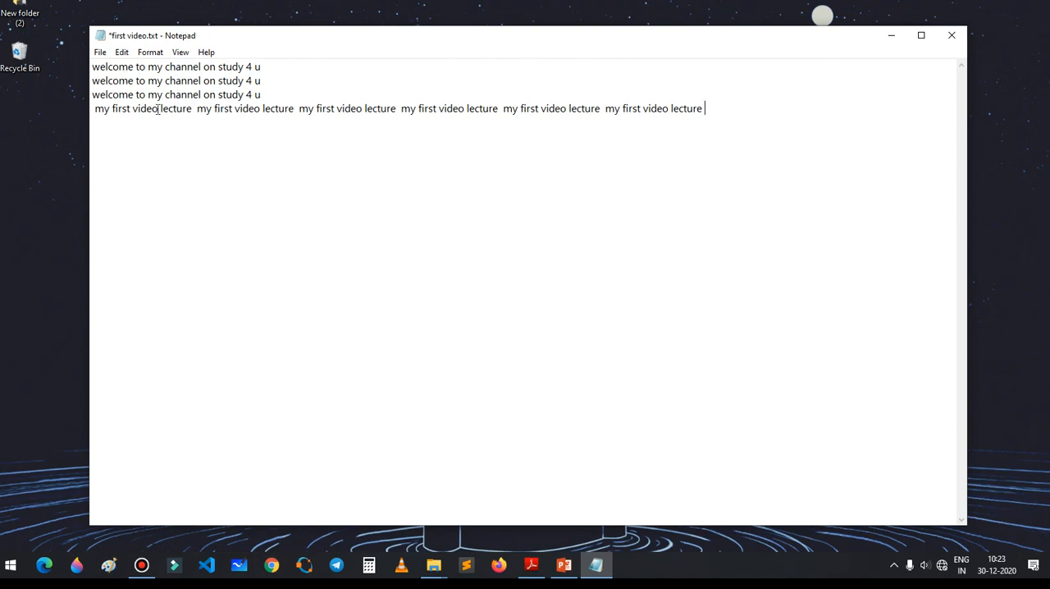
Step: Save the changes to first video.txt and close the document
{"action": "left_click_drag", "start_coordinate": [94, 108], "coordinate": [745, 137]}
{"action": "left_click", "coordinate": [745, 137]}
{"action": "left_click_drag", "start_coordinate": [704, 108], "coordinate": [159, 109]}
{"action": "left_click", "coordinate": [196, 170]}
{"action": "key", "text": "ctrl+s"}
{"action": "left_click", "coordinate": [952, 35]}
Step: Reopen first video.txt from the desktop and check the saved "my first video lecture" line
{"action": "double_click", "coordinate": [229, 160]}
{"action": "left_click_drag", "start_coordinate": [95, 108], "coordinate": [704, 171]}
{"action": "left_click", "coordinate": [704, 172]}
Step: Set the page orientation to Landscape in the document's page setup and apply it
{"action": "left_click", "coordinate": [100, 52]}
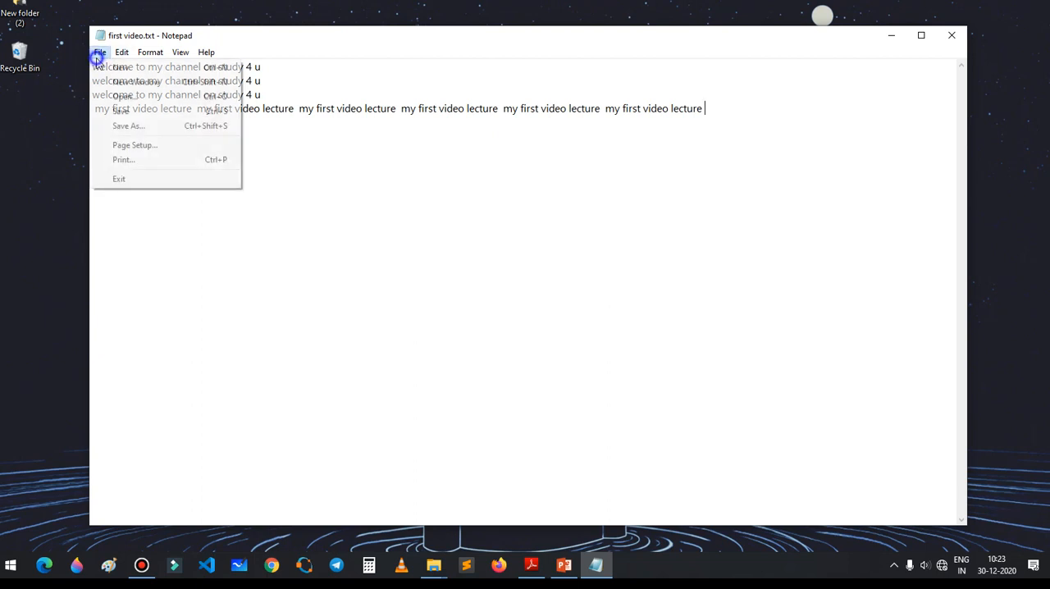
{"action": "left_click", "coordinate": [134, 146]}
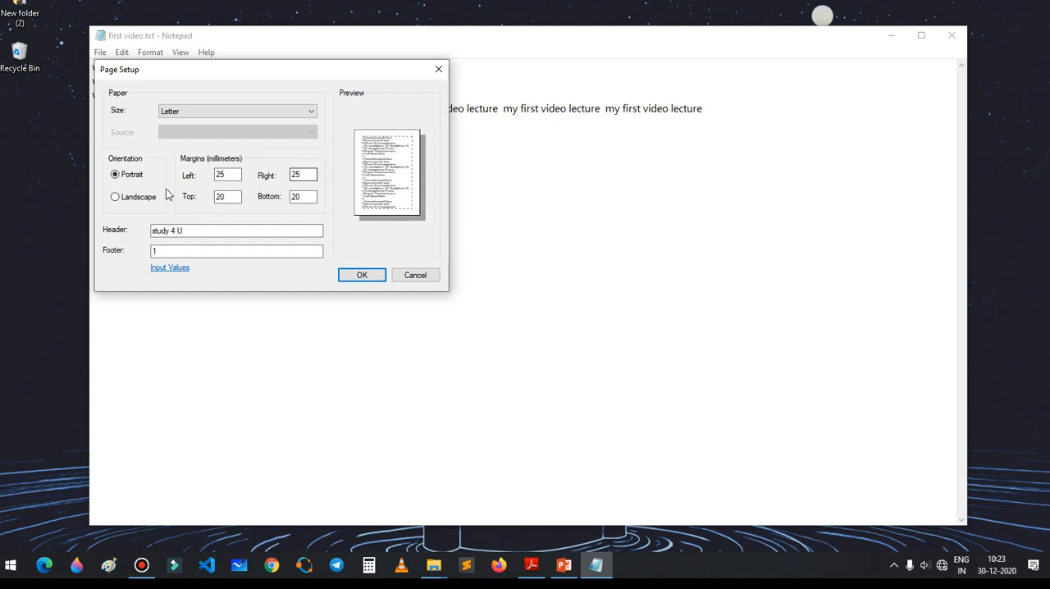
{"action": "left_click", "coordinate": [118, 199]}
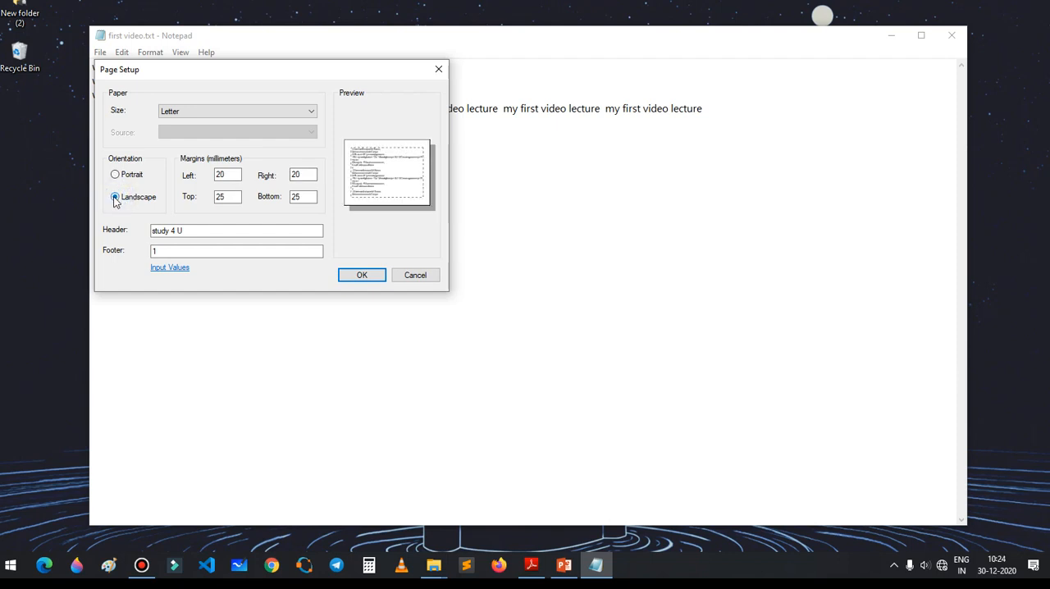
{"action": "left_click", "coordinate": [236, 174]}
{"action": "left_click", "coordinate": [361, 276]}
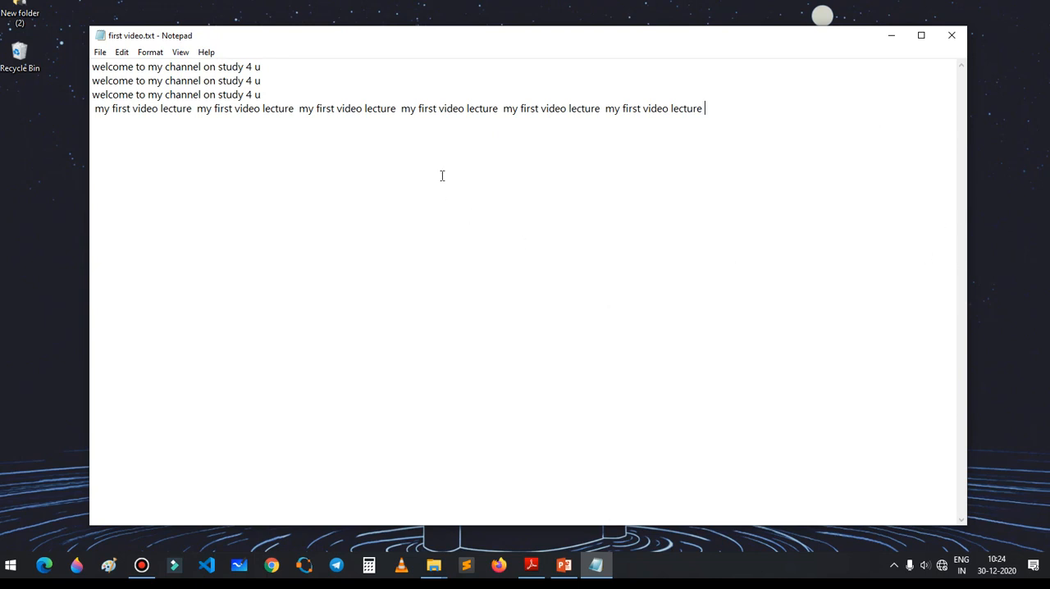
Step: Copy the document's entire text and paste it repeatedly at the end until it runs beyond one screen
{"action": "left_click_drag", "start_coordinate": [723, 111], "coordinate": [79, 17]}
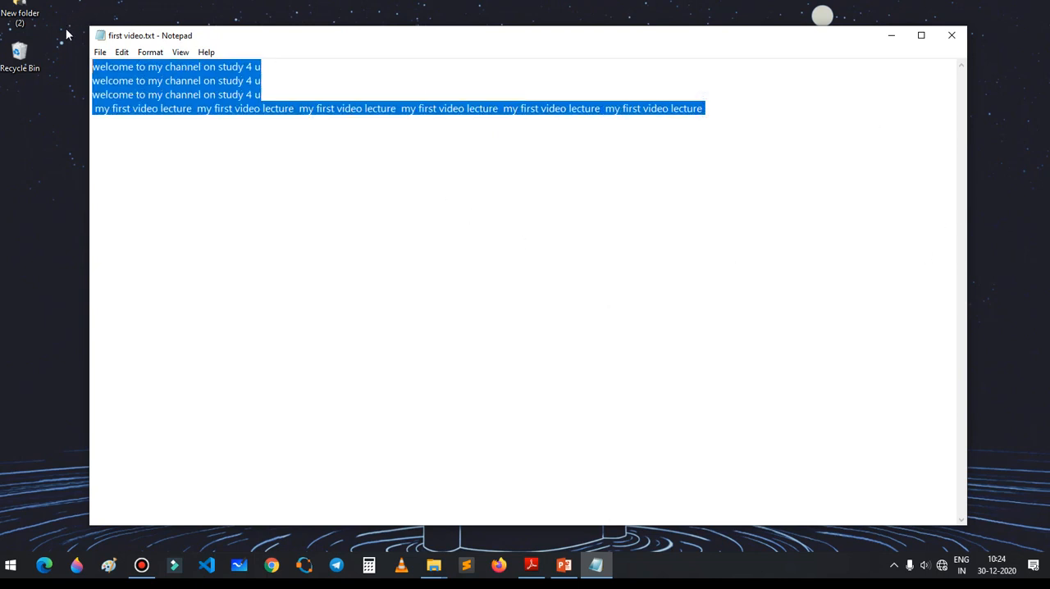
{"action": "key", "text": "ctrl+c"}
{"action": "key", "text": "ctrl+v"}
{"action": "key", "text": "ctrl+v"}
{"action": "key", "text": "ctrl+v"}
{"action": "key", "text": "ctrl+v"}
{"action": "key", "text": "ctrl+v"}
{"action": "key", "text": "ctrl+v"}
{"action": "key", "text": "ctrl+v"}
{"action": "key", "text": "ctrl+v"}
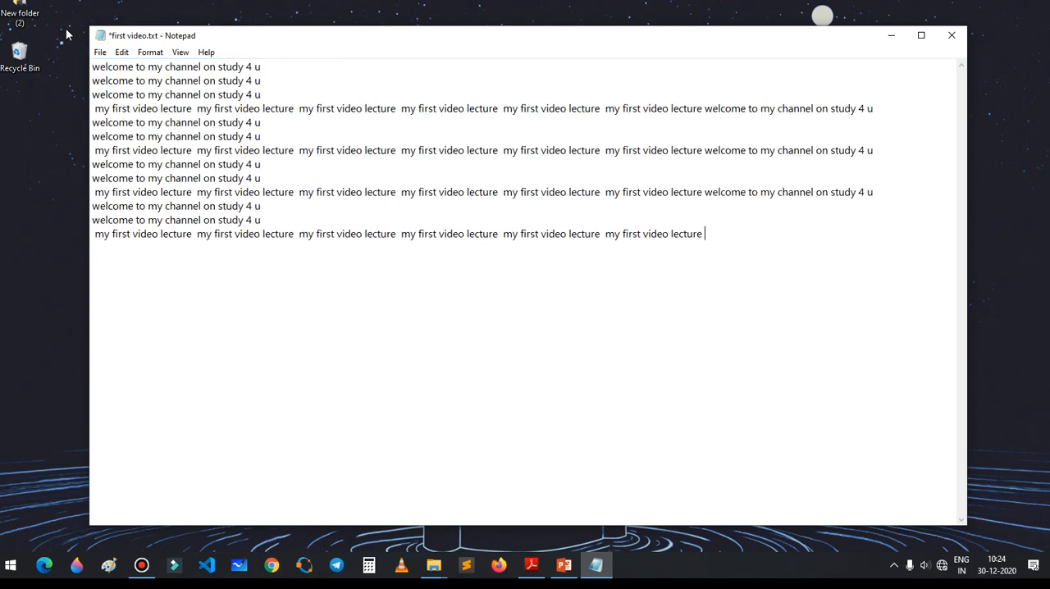
{"action": "key", "text": "ctrl+v"}
{"action": "key", "text": "ctrl+v"}
{"action": "key", "text": "ctrl+v"}
{"action": "key", "text": "ctrl+v"}
{"action": "key", "text": "ctrl+v"}
{"action": "key", "text": "ctrl+v"}
{"action": "key", "text": "ctrl+v"}
{"action": "key", "text": "ctrl+v"}
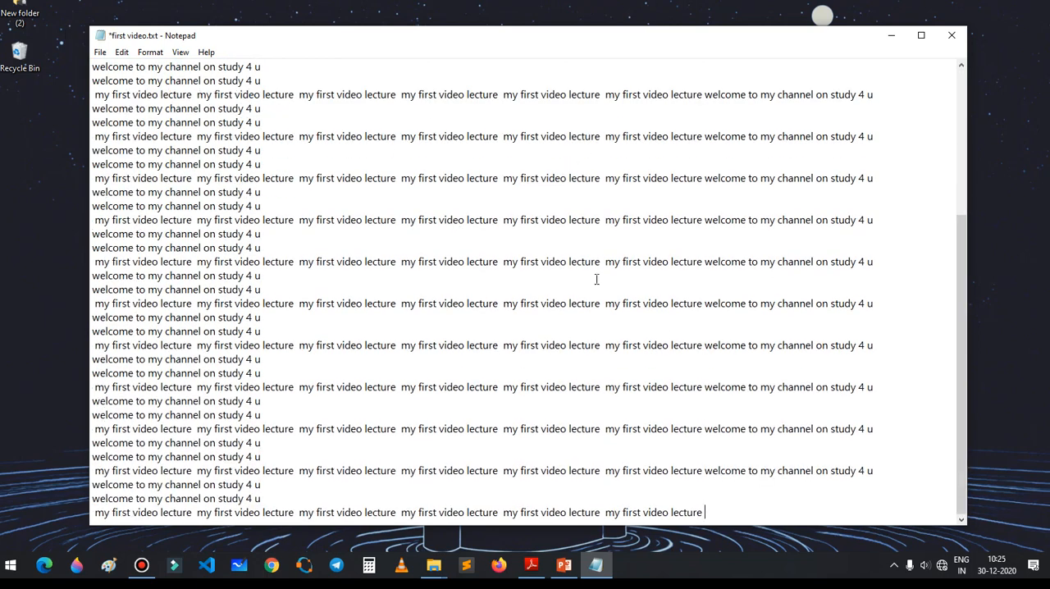
Step: Minimize and restore the document window, and look through the pasted text from beginning to end
{"action": "left_click_drag", "start_coordinate": [963, 324], "coordinate": [957, 136]}
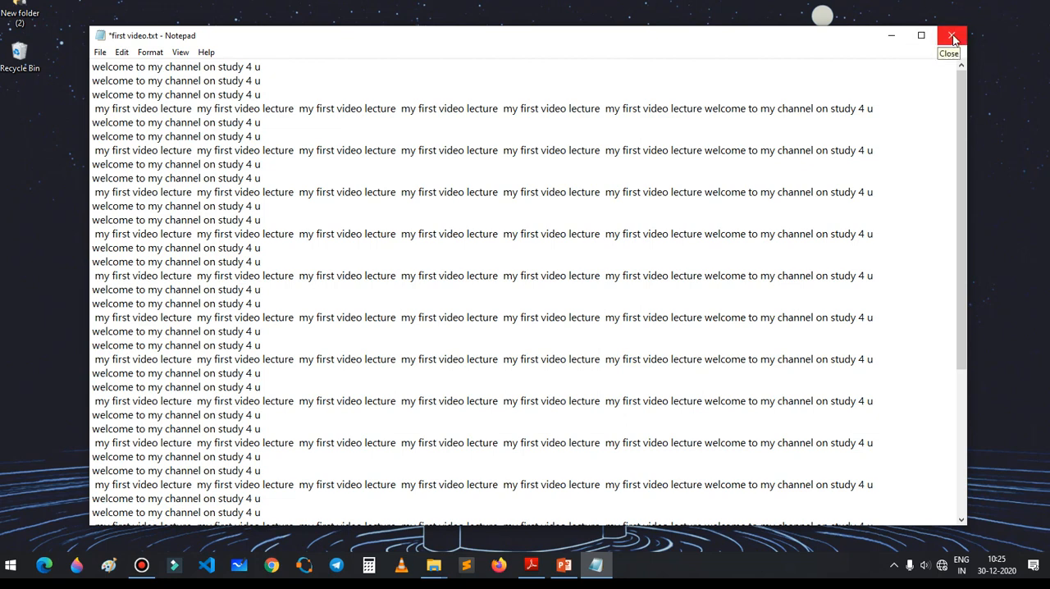
{"action": "left_click", "coordinate": [891, 39]}
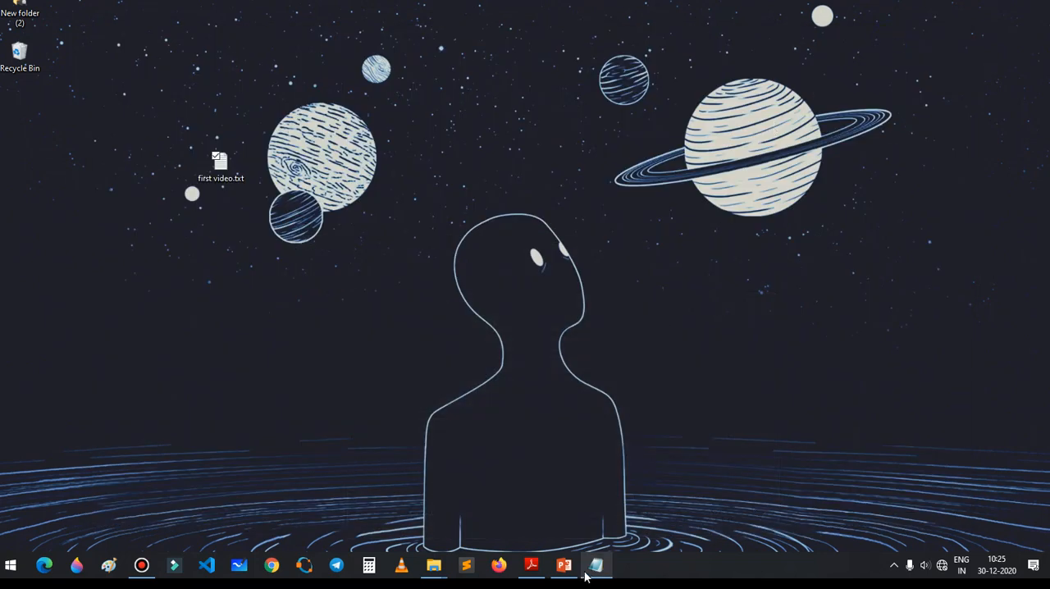
{"action": "left_click", "coordinate": [590, 575]}
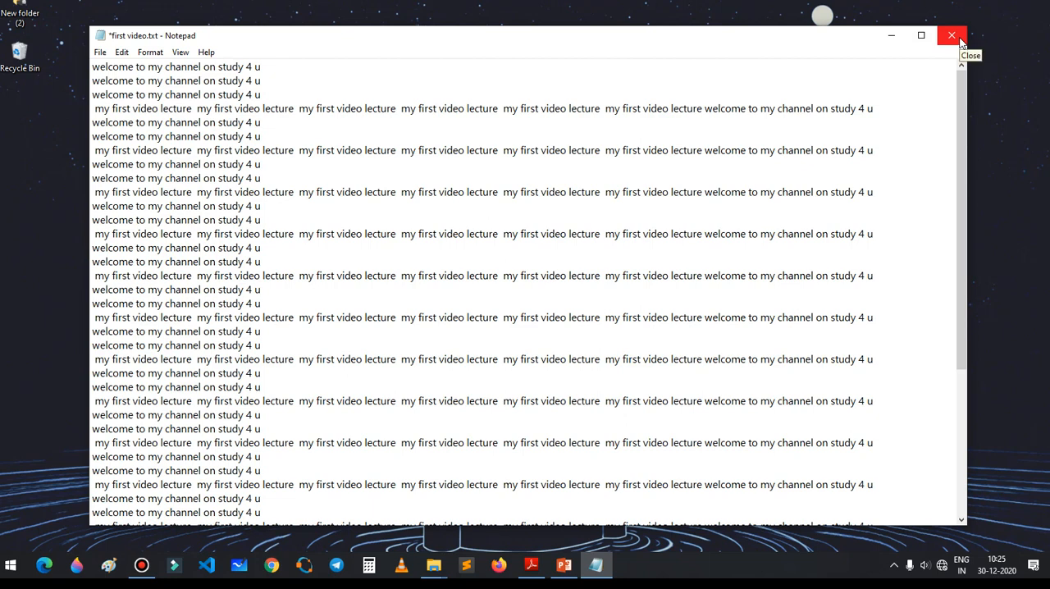
{"action": "scroll", "coordinate": [359, 156], "scroll_direction": "down", "scroll_amount": 5}
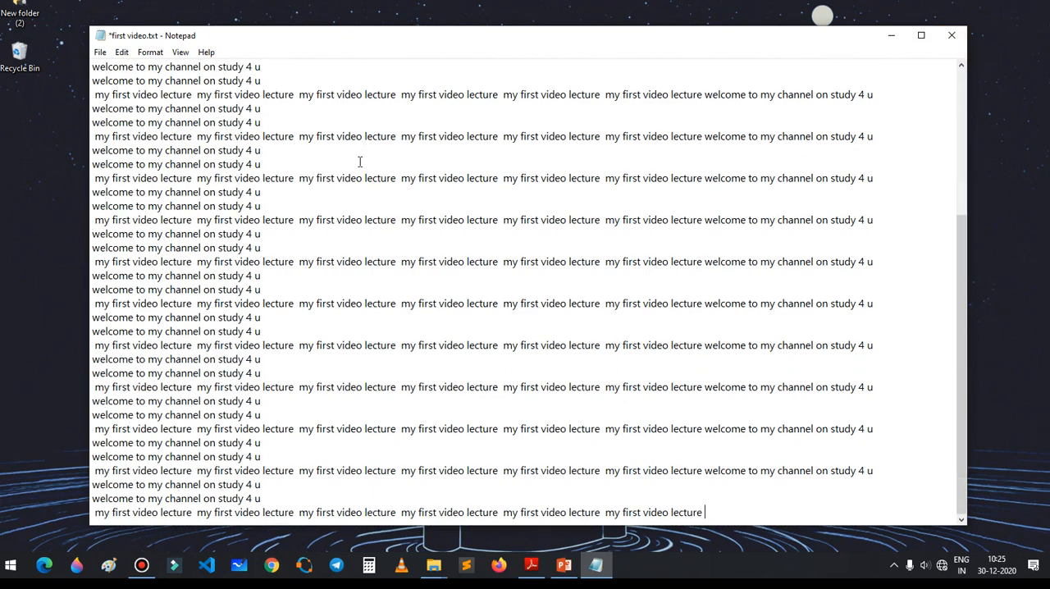
{"action": "scroll", "coordinate": [359, 156], "scroll_direction": "up", "scroll_amount": 5}
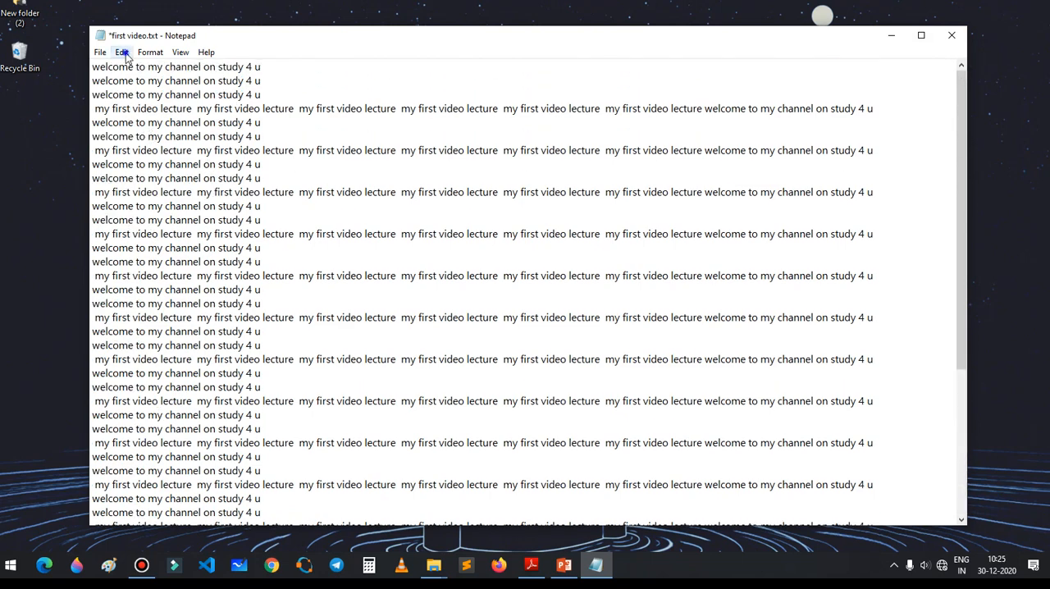
{"action": "left_click", "coordinate": [123, 53]}
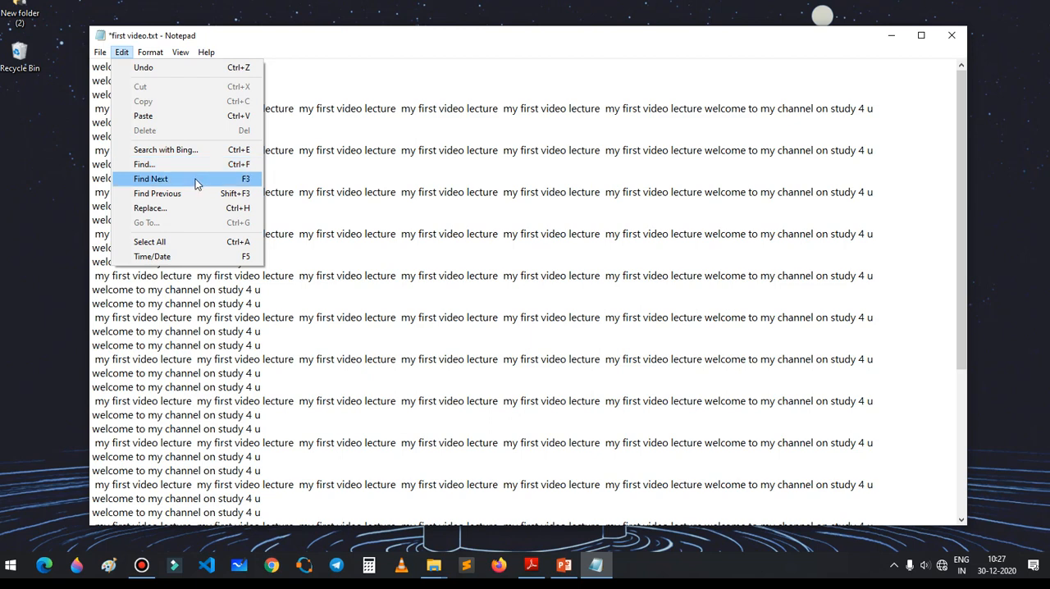
{"action": "left_click", "coordinate": [196, 179]}
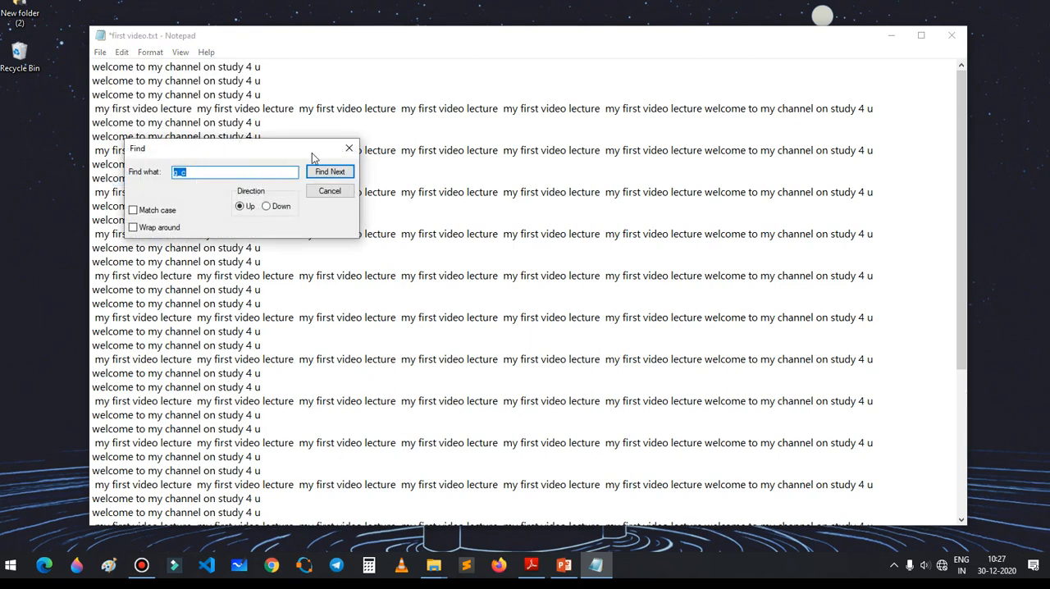
{"action": "left_click", "coordinate": [348, 148]}
{"action": "left_click", "coordinate": [125, 53]}
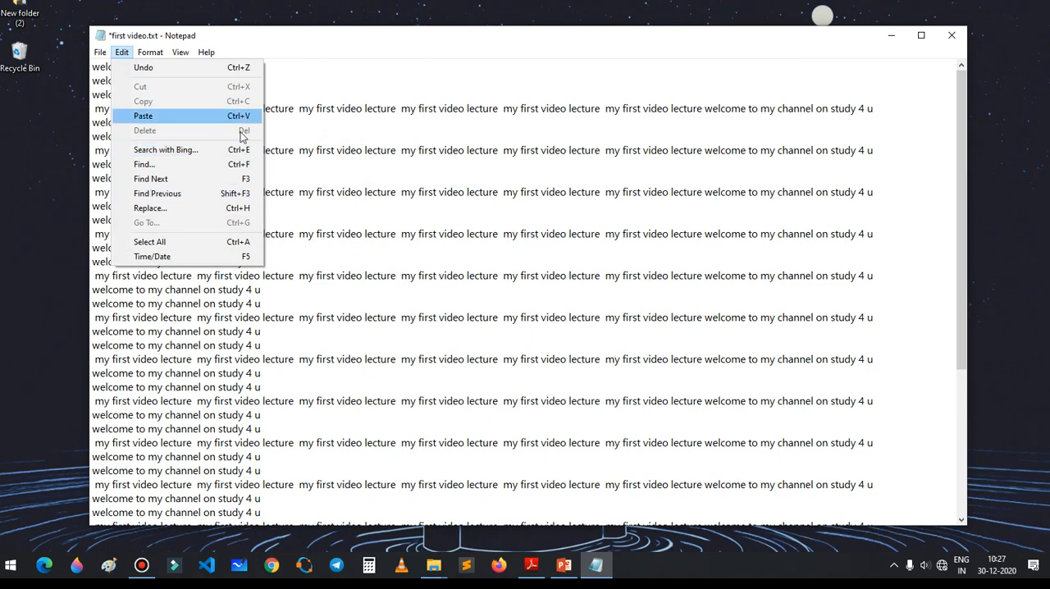
{"action": "left_click", "coordinate": [343, 76]}
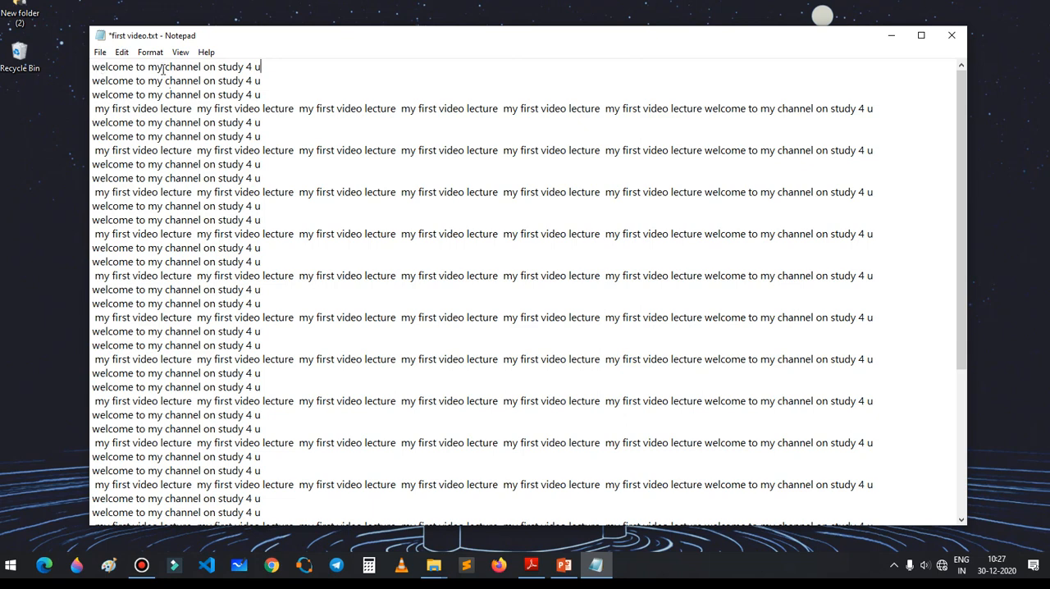
{"action": "left_click_drag", "start_coordinate": [166, 67], "coordinate": [264, 68]}
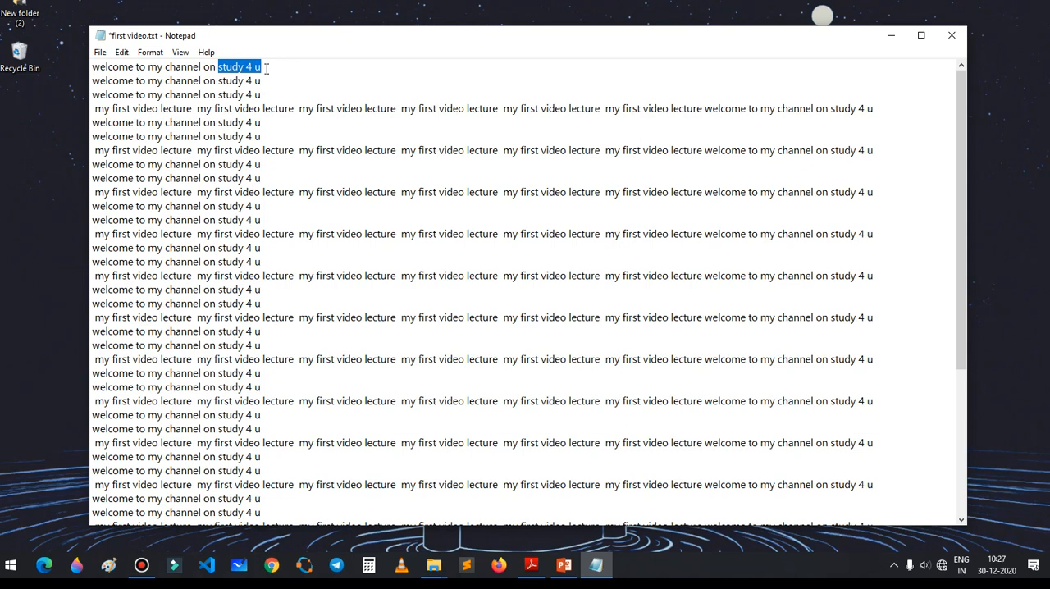
{"action": "left_click", "coordinate": [237, 68]}
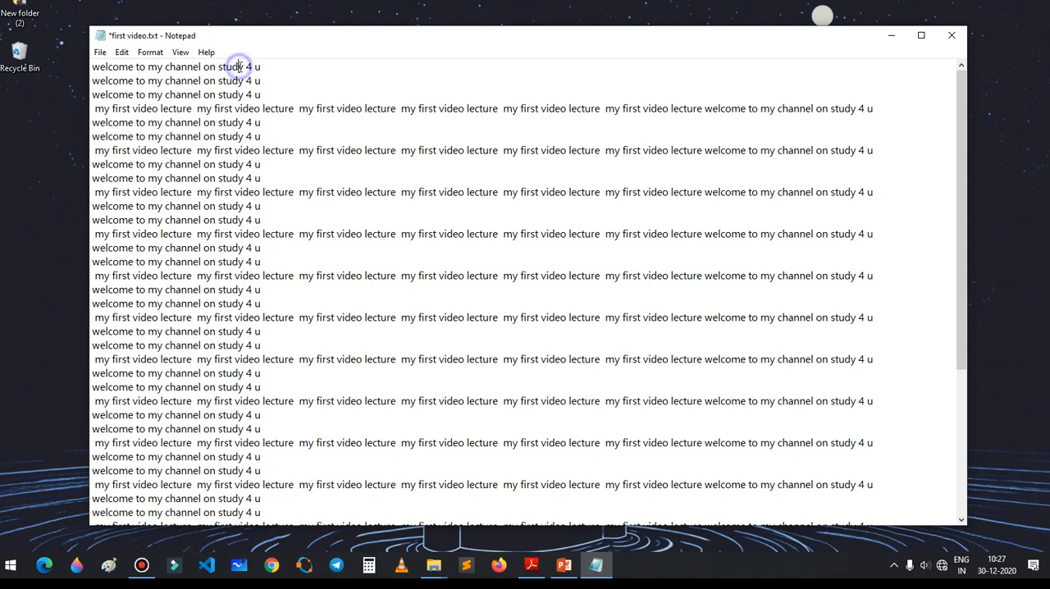
{"action": "left_click_drag", "start_coordinate": [244, 67], "coordinate": [252, 71]}
{"action": "scroll", "coordinate": [262, 224], "scroll_direction": "down", "scroll_amount": 20}
{"action": "scroll", "coordinate": [264, 224], "scroll_direction": "up", "scroll_amount": 20}
Step: Search upward for "4" from the end of the second line until the search is exhausted
{"action": "left_click", "coordinate": [283, 74]}
{"action": "key", "text": "ctrl+f"}
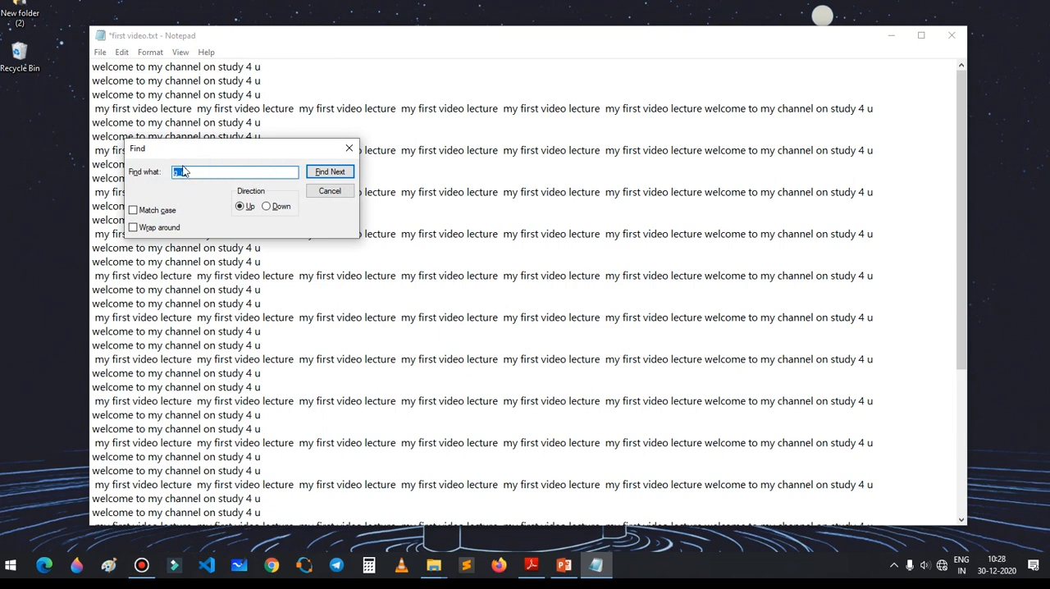
{"action": "type", "text": "4"}
{"action": "left_click", "coordinate": [327, 173]}
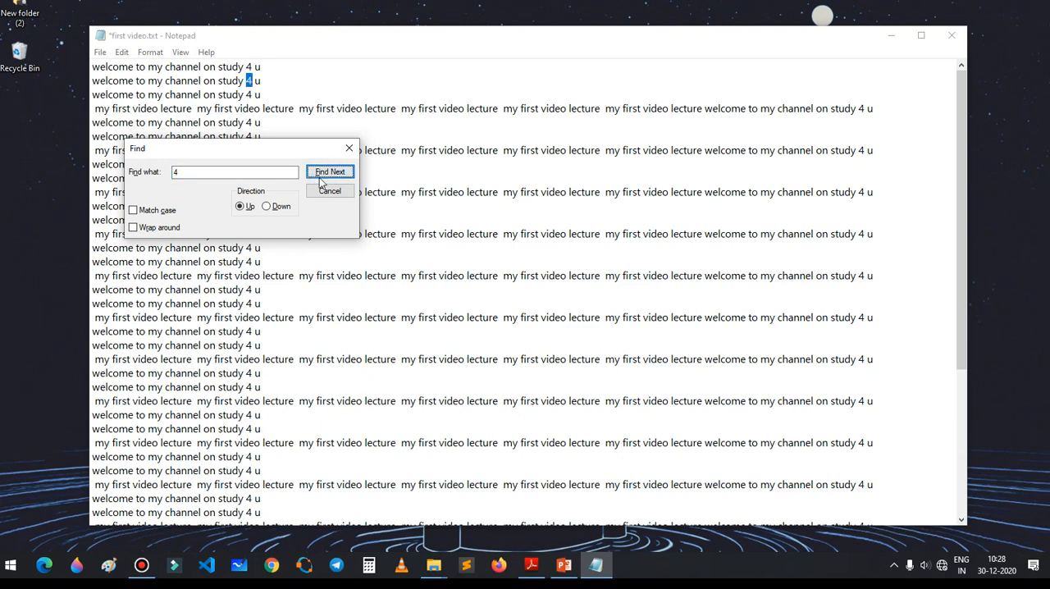
{"action": "left_click", "coordinate": [329, 173]}
{"action": "left_click_drag", "start_coordinate": [286, 150], "coordinate": [546, 133]}
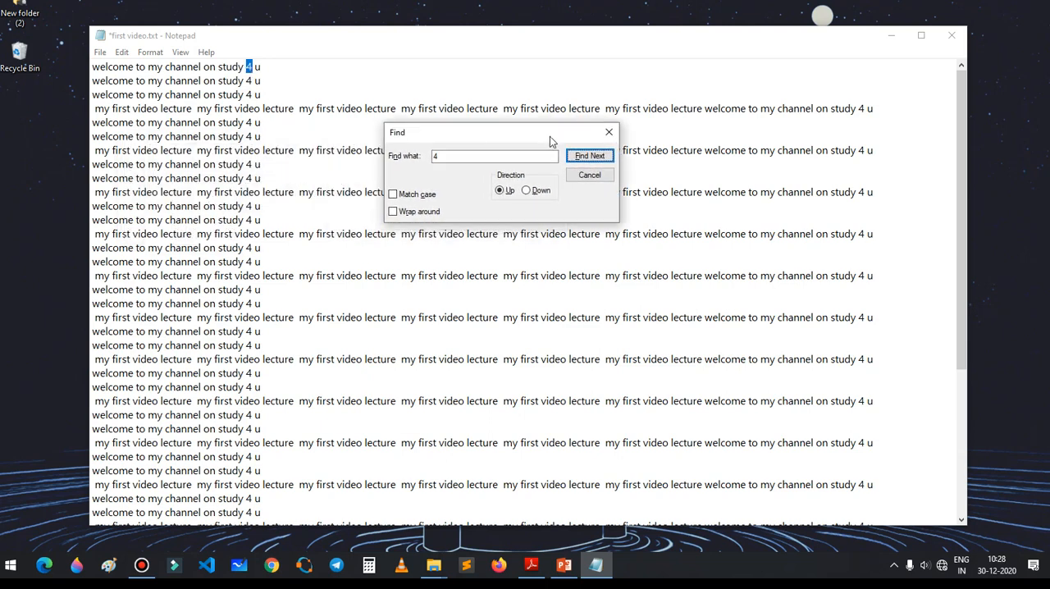
{"action": "left_click", "coordinate": [587, 156]}
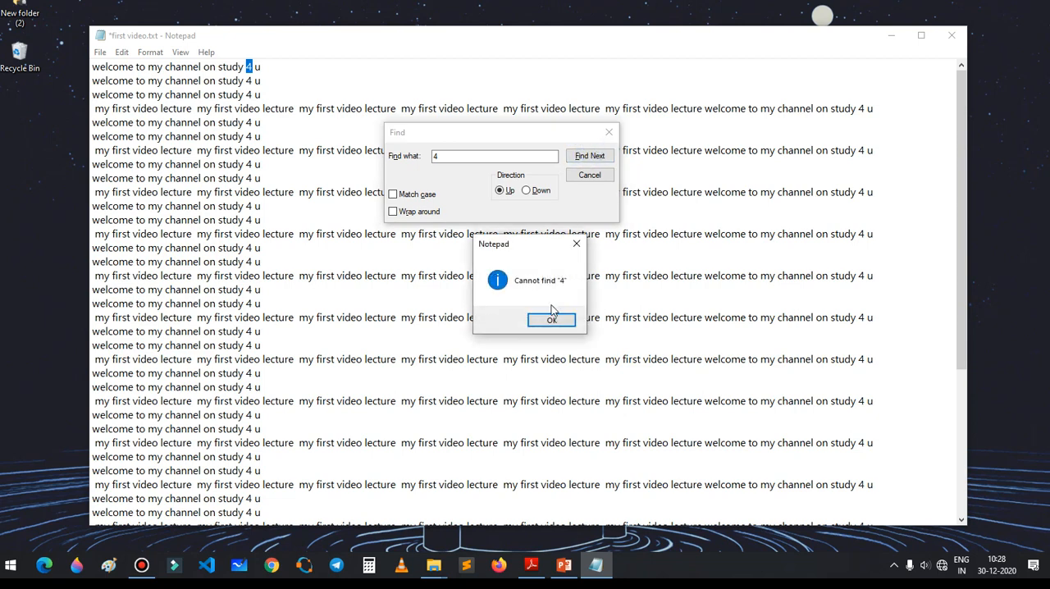
{"action": "left_click", "coordinate": [551, 317]}
{"action": "left_click", "coordinate": [587, 156]}
{"action": "left_click", "coordinate": [538, 320]}
Step: Switch the search direction to Down, step through successive occurrences of "4", and close the search
{"action": "left_click", "coordinate": [530, 191]}
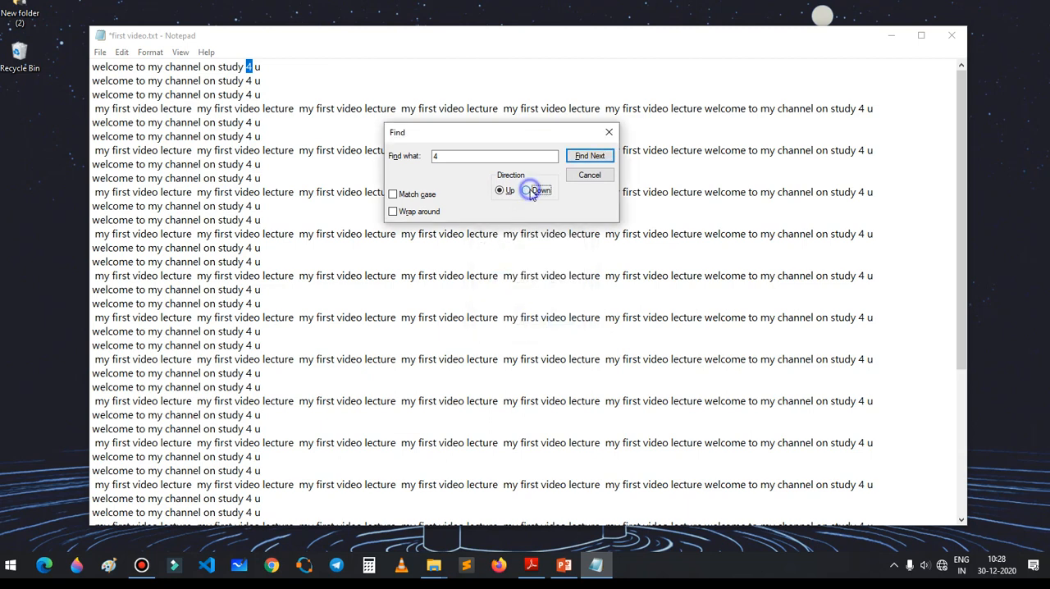
{"action": "left_click", "coordinate": [586, 156]}
{"action": "left_click", "coordinate": [585, 156]}
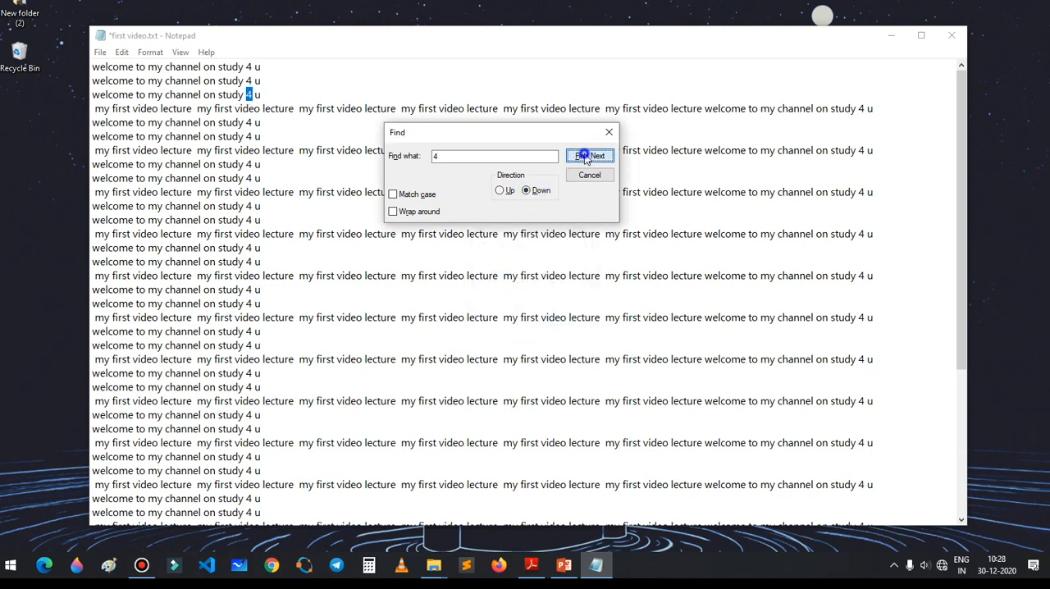
{"action": "left_click", "coordinate": [586, 156]}
{"action": "left_click", "coordinate": [586, 156]}
{"action": "left_click", "coordinate": [586, 156]}
{"action": "left_click", "coordinate": [586, 156]}
{"action": "left_click", "coordinate": [586, 156]}
{"action": "left_click", "coordinate": [585, 157]}
{"action": "left_click", "coordinate": [585, 156]}
{"action": "left_click", "coordinate": [584, 157]}
{"action": "left_click", "coordinate": [584, 157]}
{"action": "left_click", "coordinate": [583, 157]}
{"action": "left_click", "coordinate": [584, 157]}
{"action": "left_click", "coordinate": [583, 157]}
{"action": "left_click", "coordinate": [583, 157]}
{"action": "left_click", "coordinate": [583, 156]}
{"action": "left_click", "coordinate": [583, 157]}
{"action": "left_click", "coordinate": [583, 157]}
{"action": "left_click", "coordinate": [583, 157]}
{"action": "left_click", "coordinate": [583, 157]}
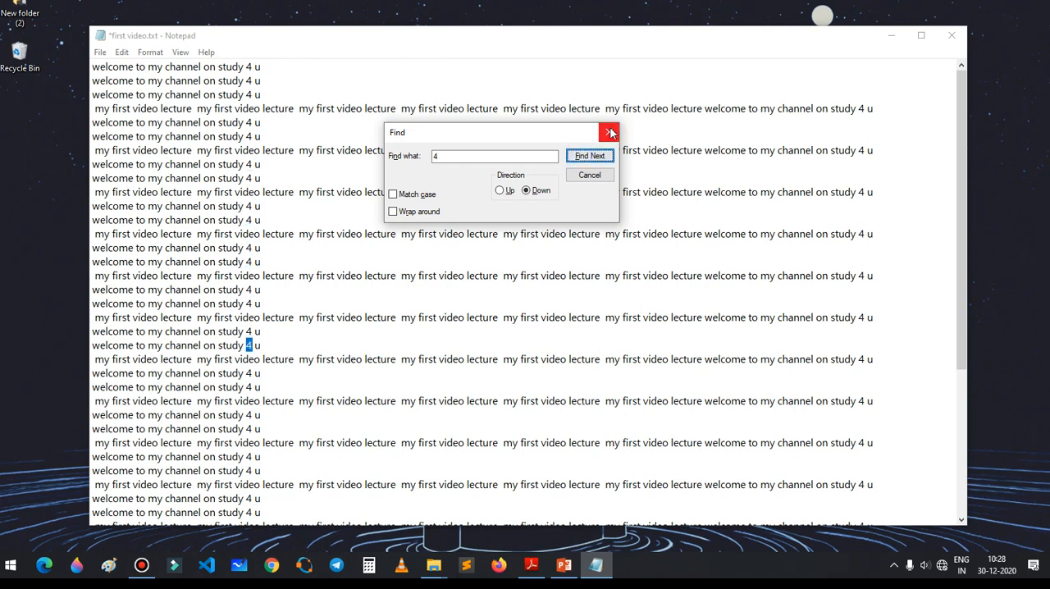
{"action": "left_click", "coordinate": [610, 133]}
Step: Replace every "4" in the document with "for", close the replacement dialog and look through the text
{"action": "left_click", "coordinate": [121, 52]}
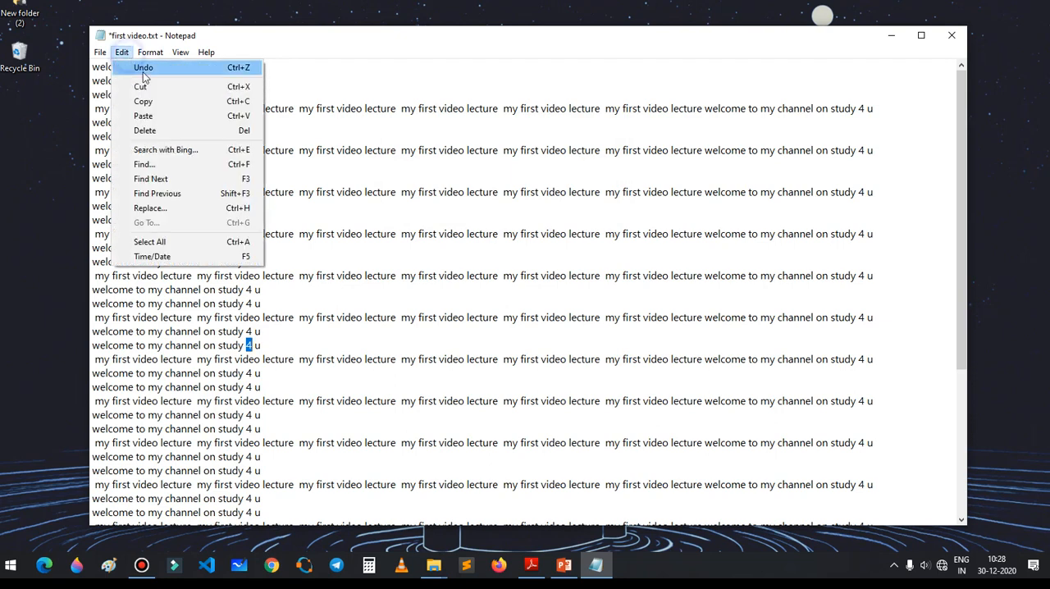
{"action": "left_click", "coordinate": [224, 208]}
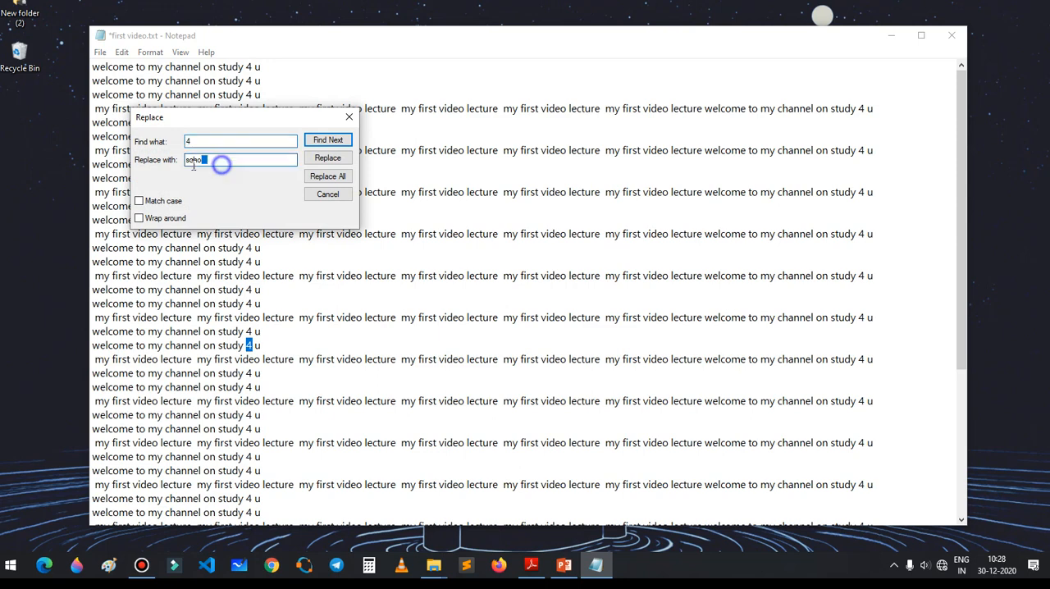
{"action": "left_click_drag", "start_coordinate": [215, 159], "coordinate": [169, 166]}
{"action": "type", "text": "for"}
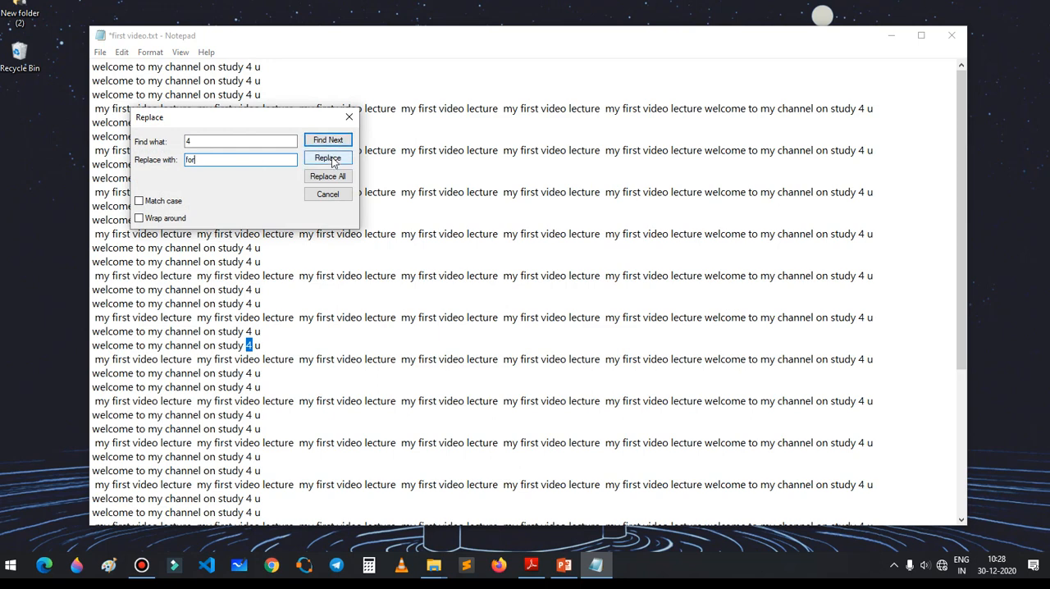
{"action": "left_click", "coordinate": [338, 175]}
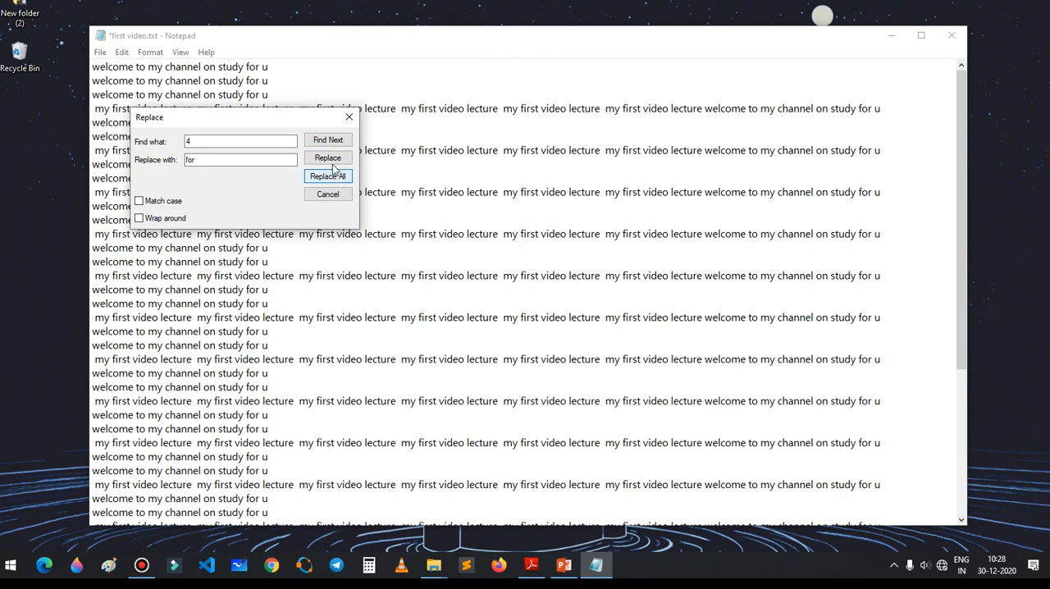
{"action": "left_click", "coordinate": [349, 118]}
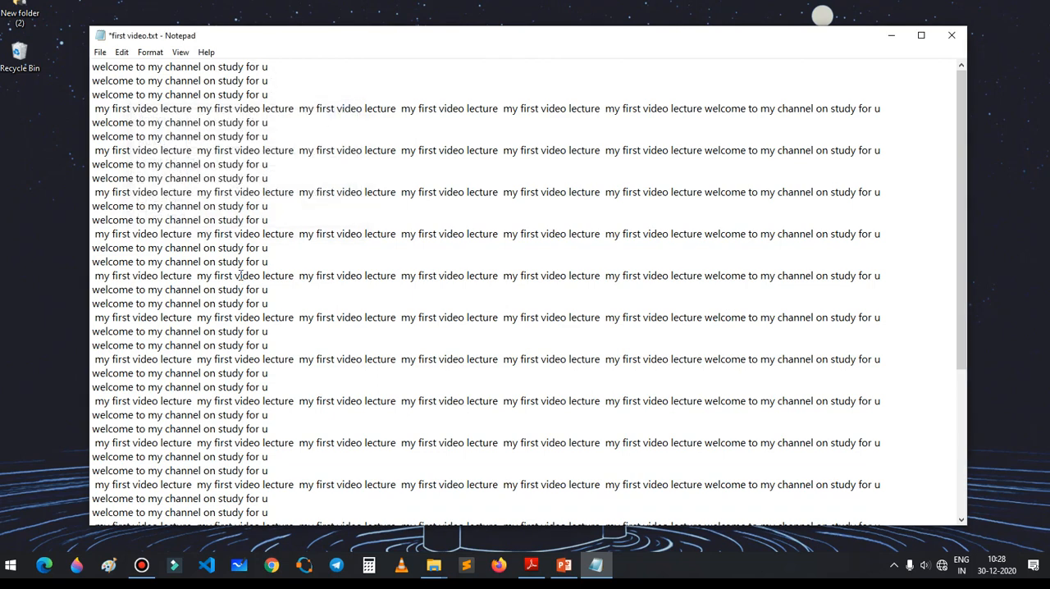
{"action": "scroll", "coordinate": [242, 275], "scroll_direction": "down", "scroll_amount": 4}
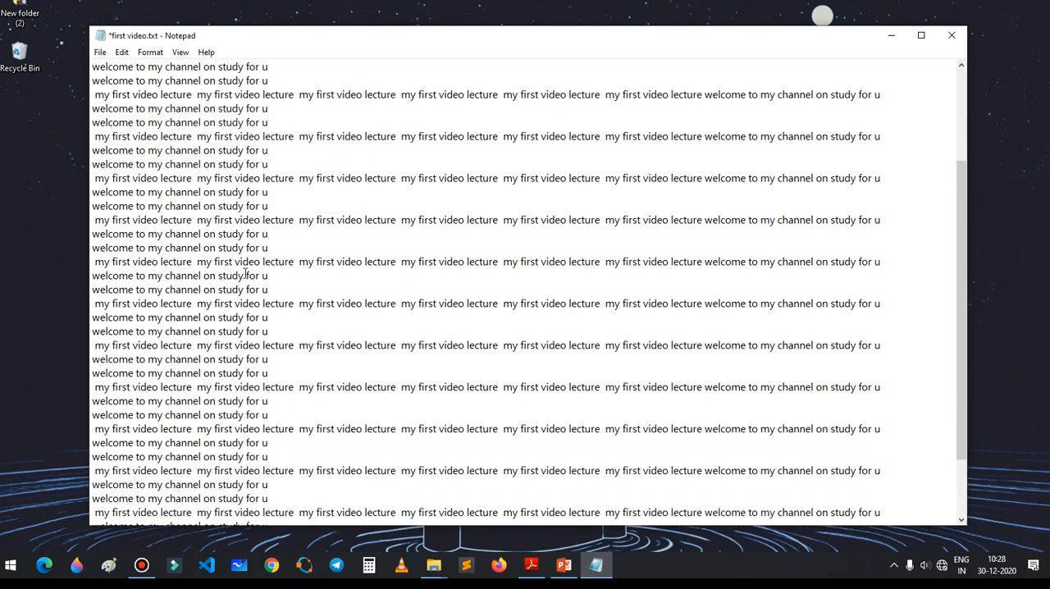
{"action": "scroll", "coordinate": [244, 274], "scroll_direction": "up", "scroll_amount": 4}
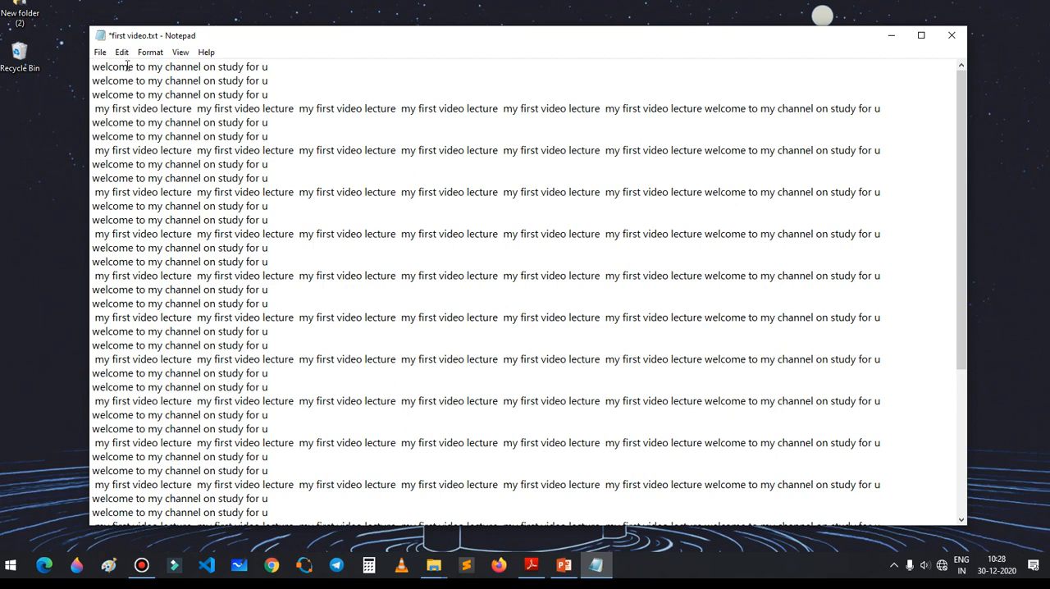
{"action": "scroll", "coordinate": [234, 283], "scroll_direction": "down", "scroll_amount": 4}
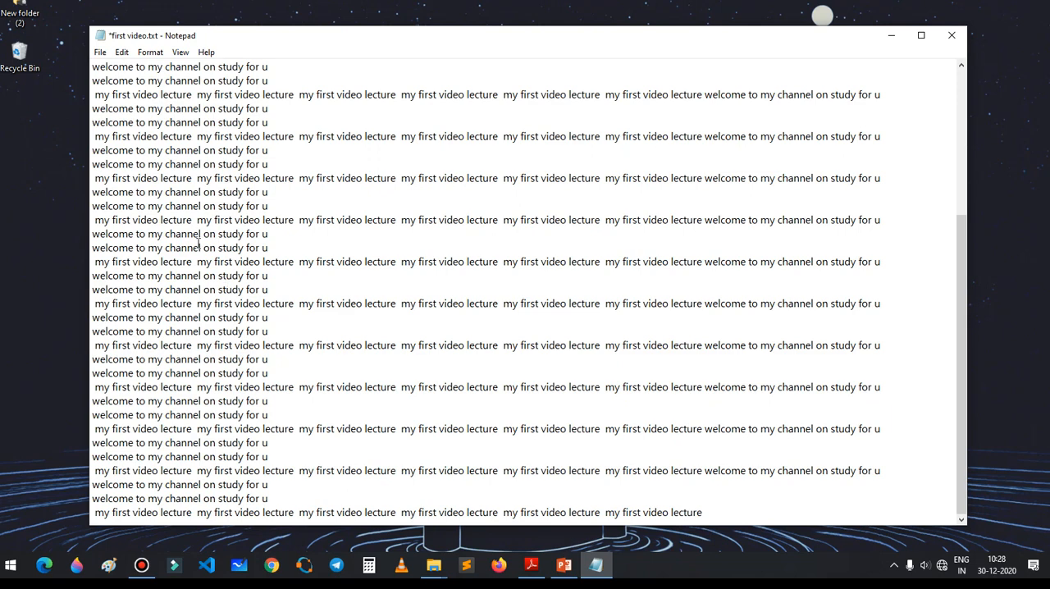
Step: Add a new line after a "welcome to my channel on study for u" line and insert the current time and date on it
{"action": "left_click", "coordinate": [121, 52]}
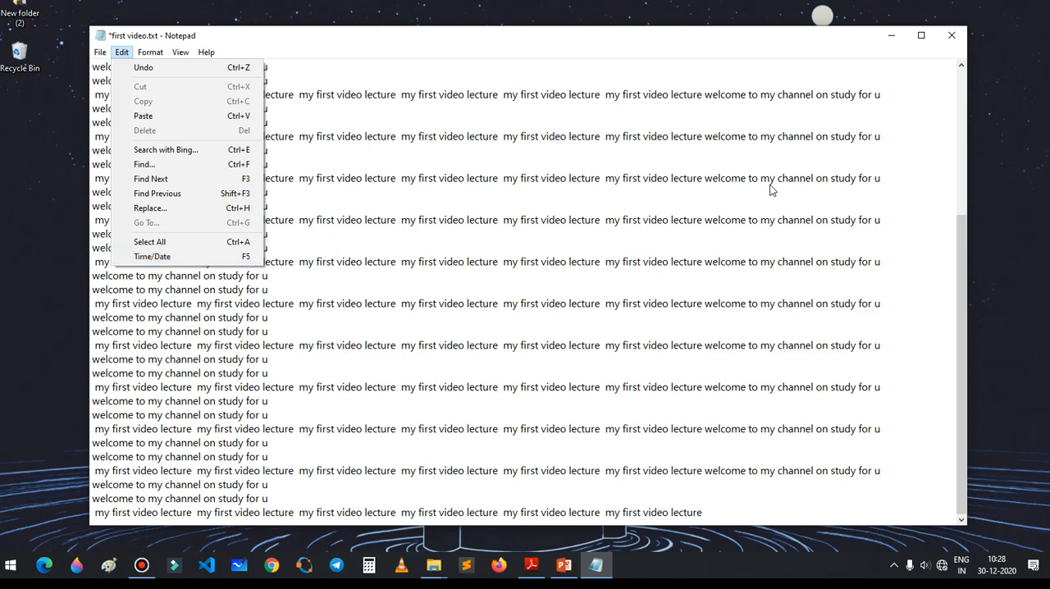
{"action": "left_click", "coordinate": [890, 185]}
{"action": "left_click", "coordinate": [276, 162]}
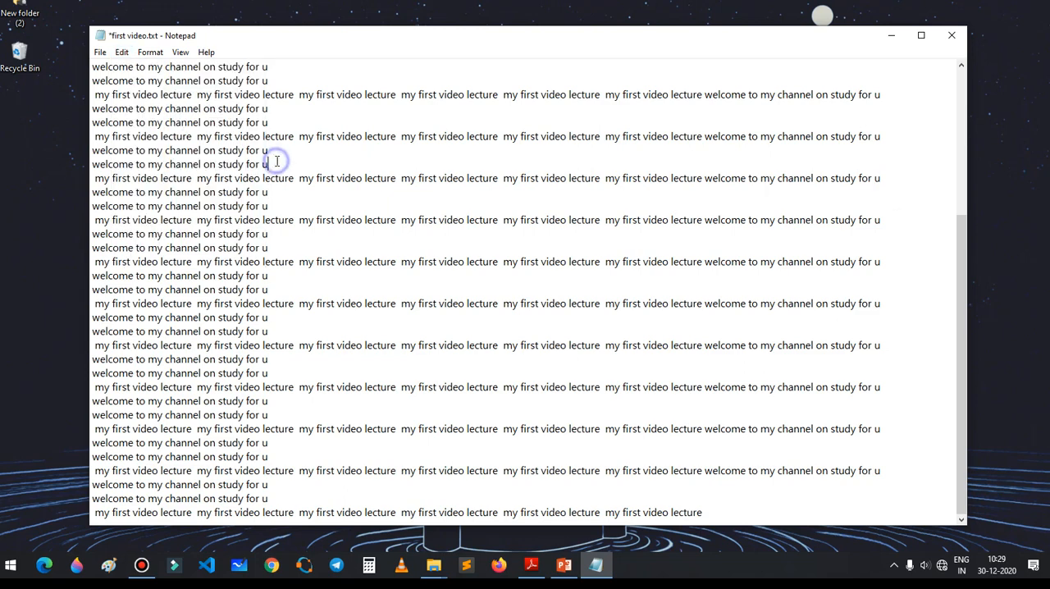
{"action": "key", "text": "Return"}
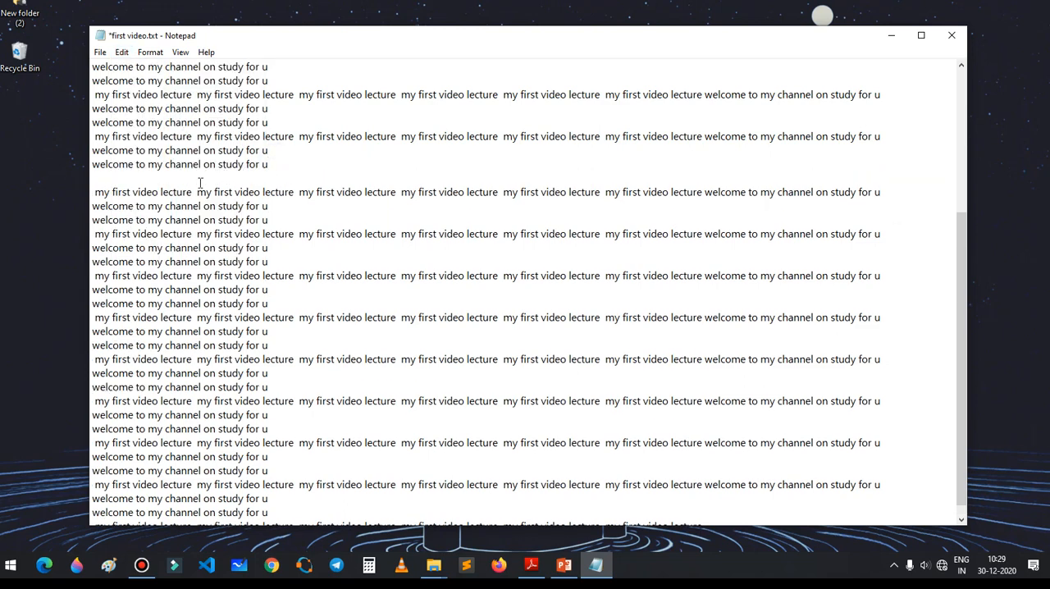
{"action": "key", "text": "F5"}
{"action": "left_click_drag", "start_coordinate": [182, 178], "coordinate": [90, 178]}
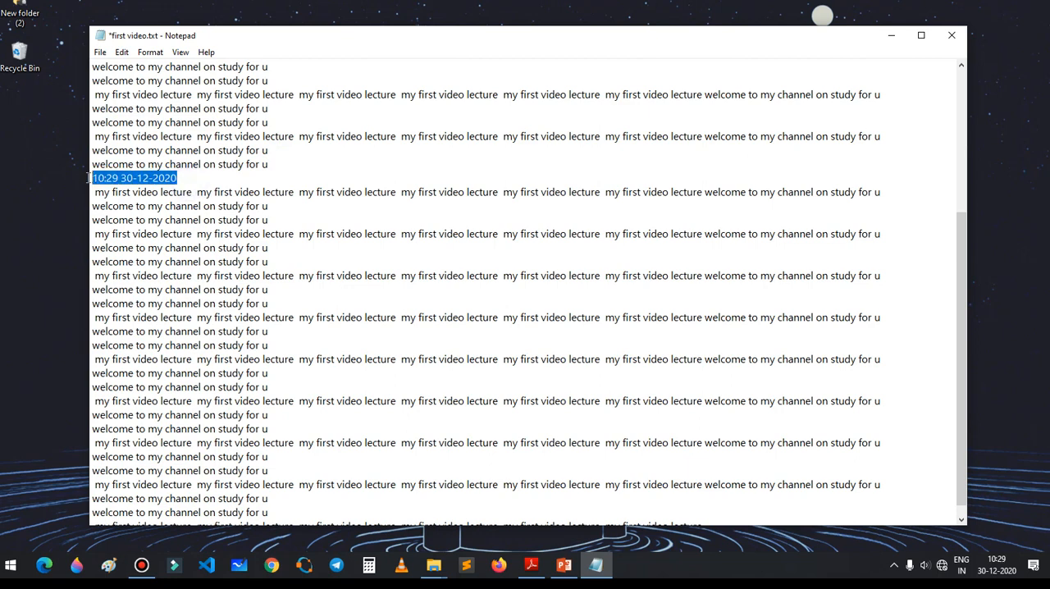
{"action": "left_click", "coordinate": [185, 180]}
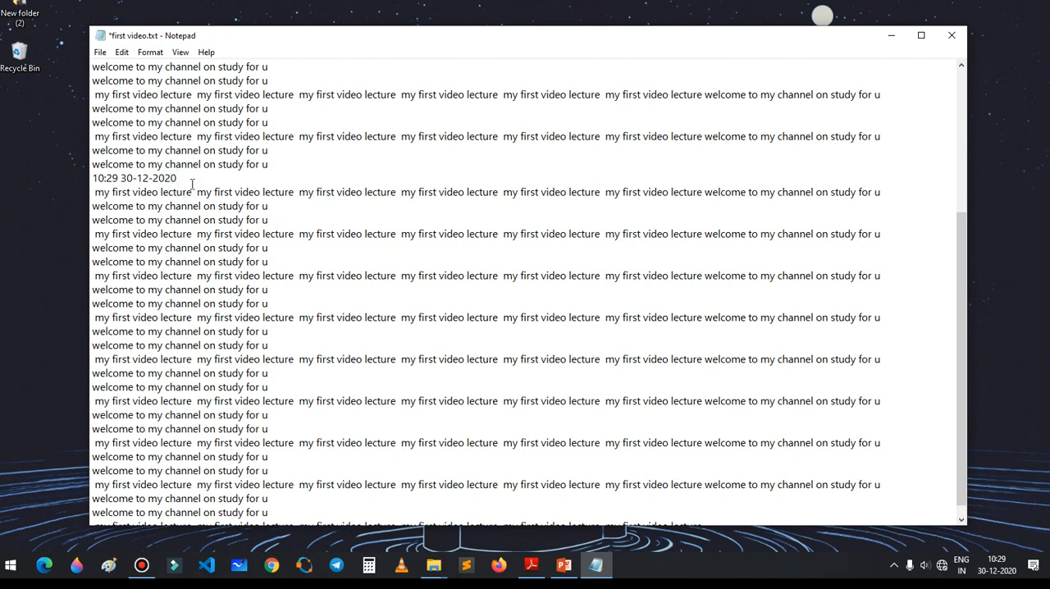
Step: Copy a "welcome to my channel on study for u" line and paste it after the inserted time and date
{"action": "left_click", "coordinate": [122, 52]}
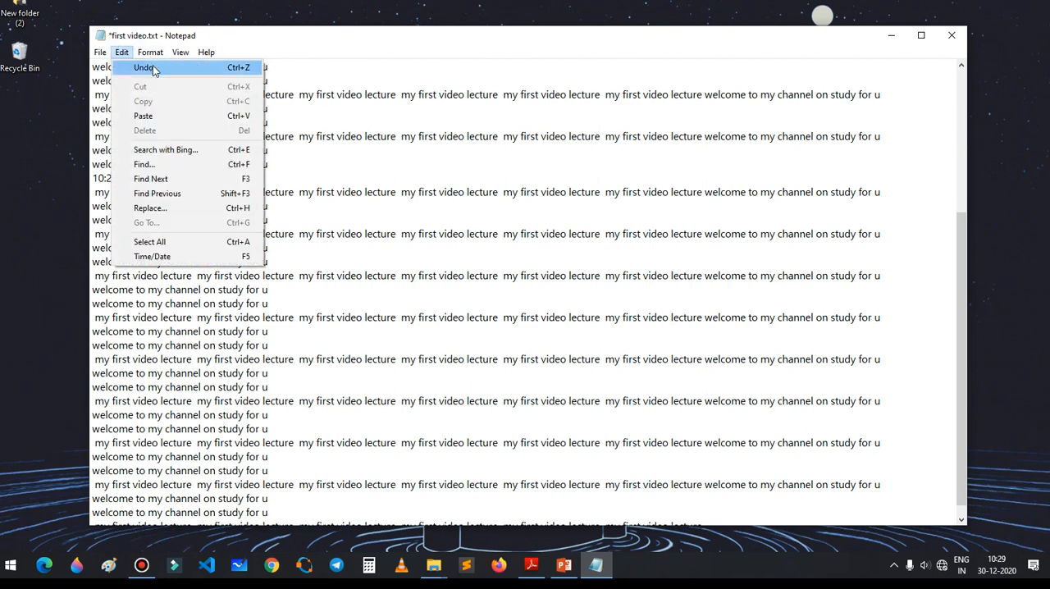
{"action": "left_click", "coordinate": [357, 169]}
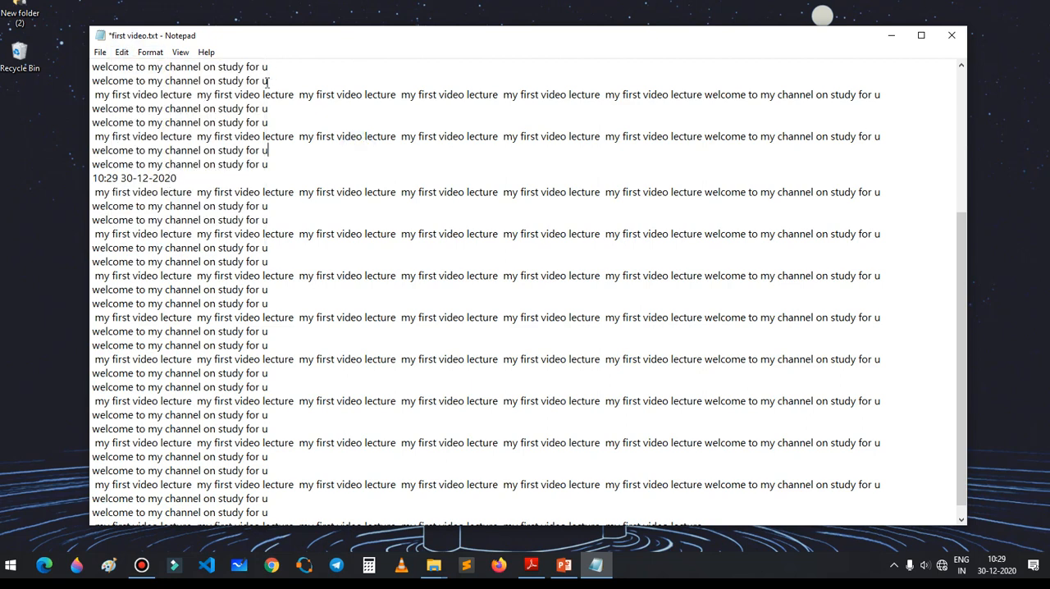
{"action": "left_click", "coordinate": [210, 177]}
{"action": "left_click_drag", "start_coordinate": [275, 122], "coordinate": [77, 124]}
{"action": "key", "text": "ctrl+c"}
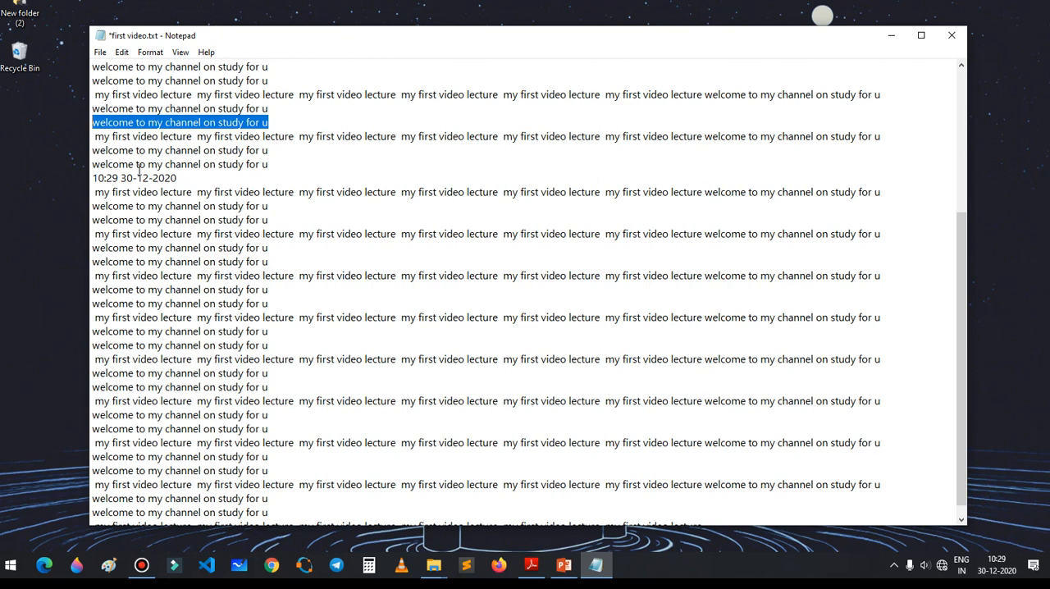
{"action": "left_click", "coordinate": [194, 181]}
{"action": "key", "text": "ctrl+v"}
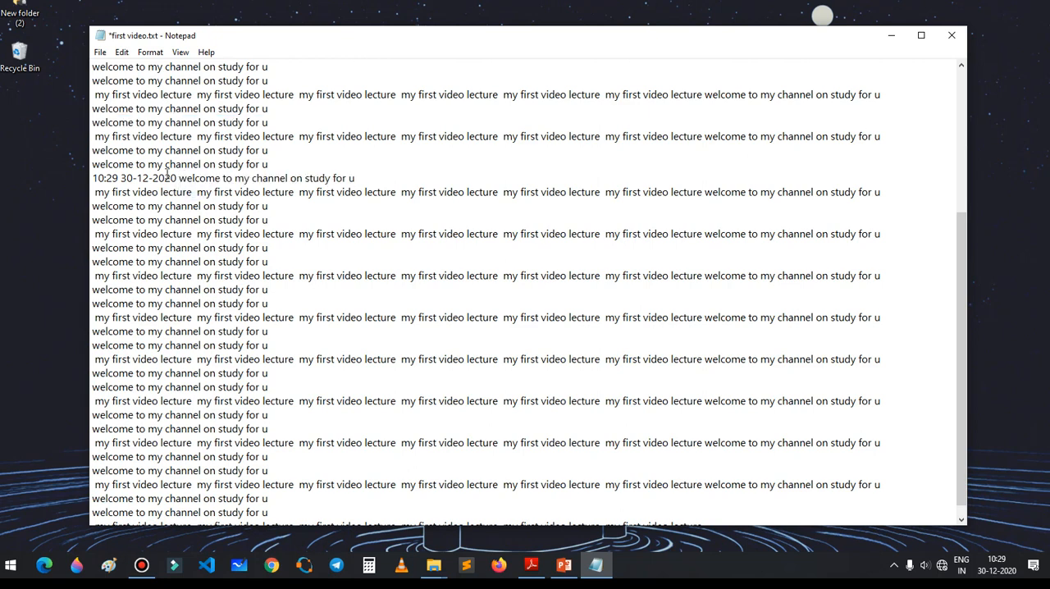
Step: Undo and restore the time, date and pasted text several times, finishing with them removed from the line
{"action": "left_click_drag", "start_coordinate": [178, 179], "coordinate": [371, 173]}
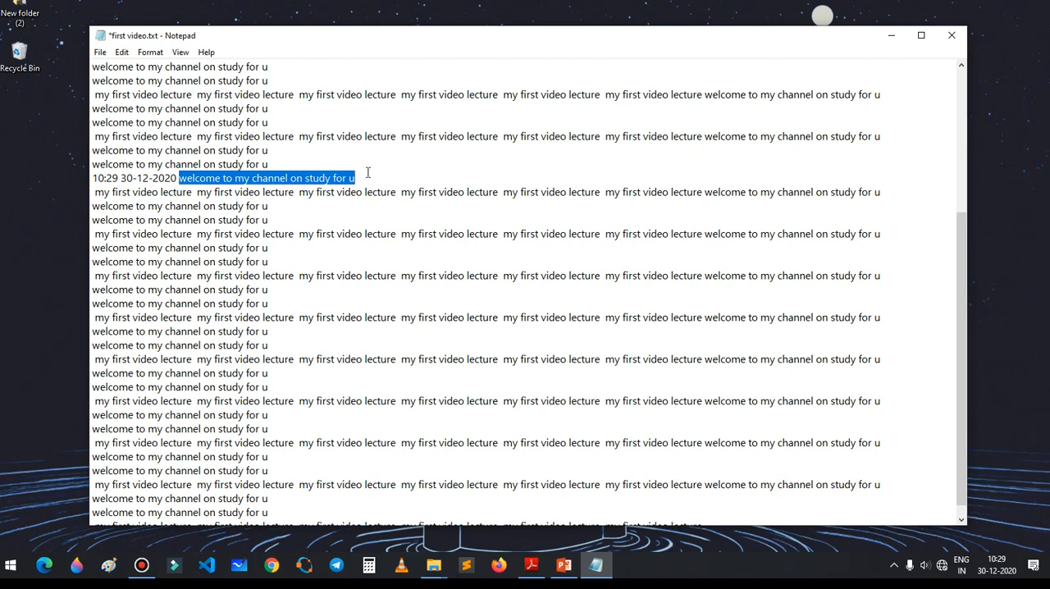
{"action": "key", "text": "ctrl+z"}
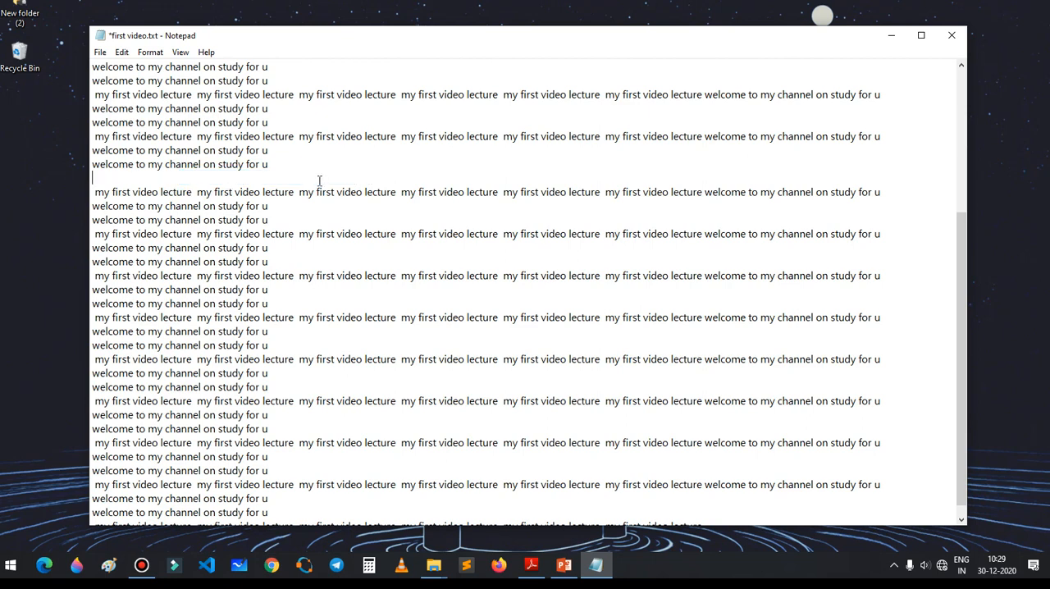
{"action": "key", "text": "ctrl+z"}
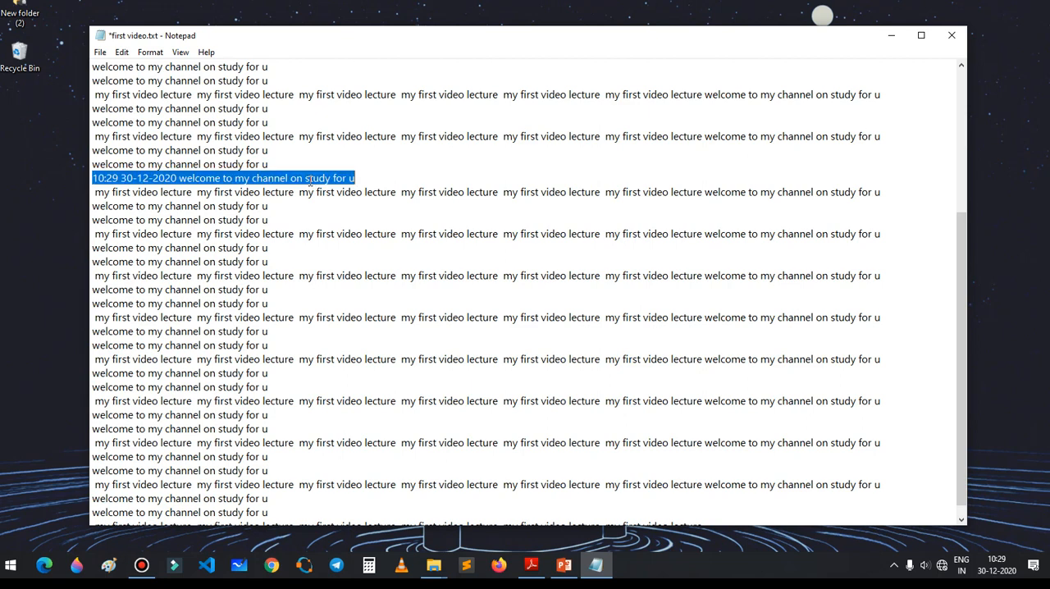
{"action": "left_click", "coordinate": [416, 162]}
{"action": "left_click", "coordinate": [375, 170]}
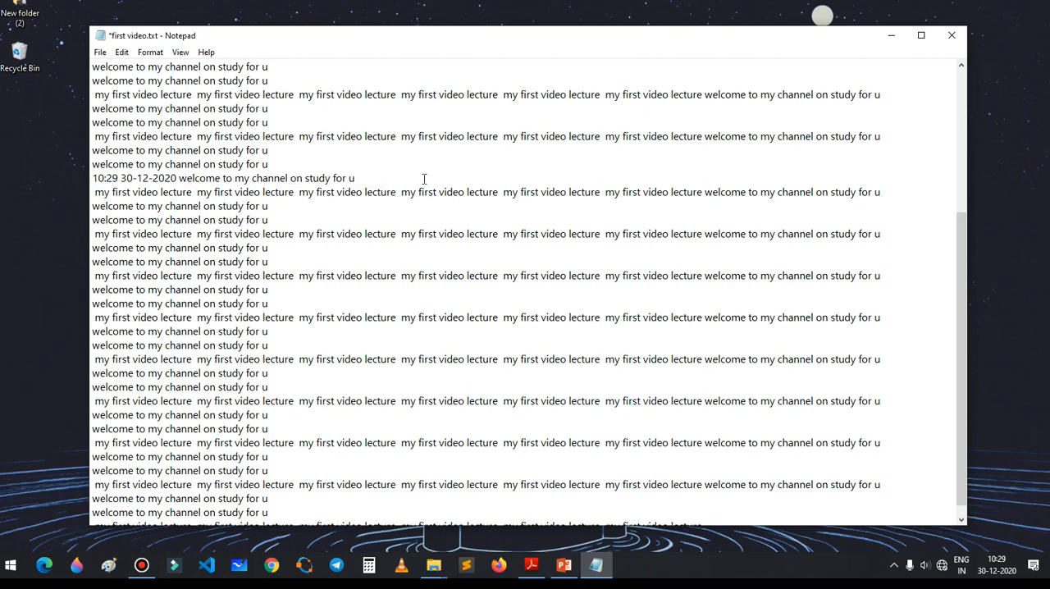
{"action": "key", "text": "ctrl+z"}
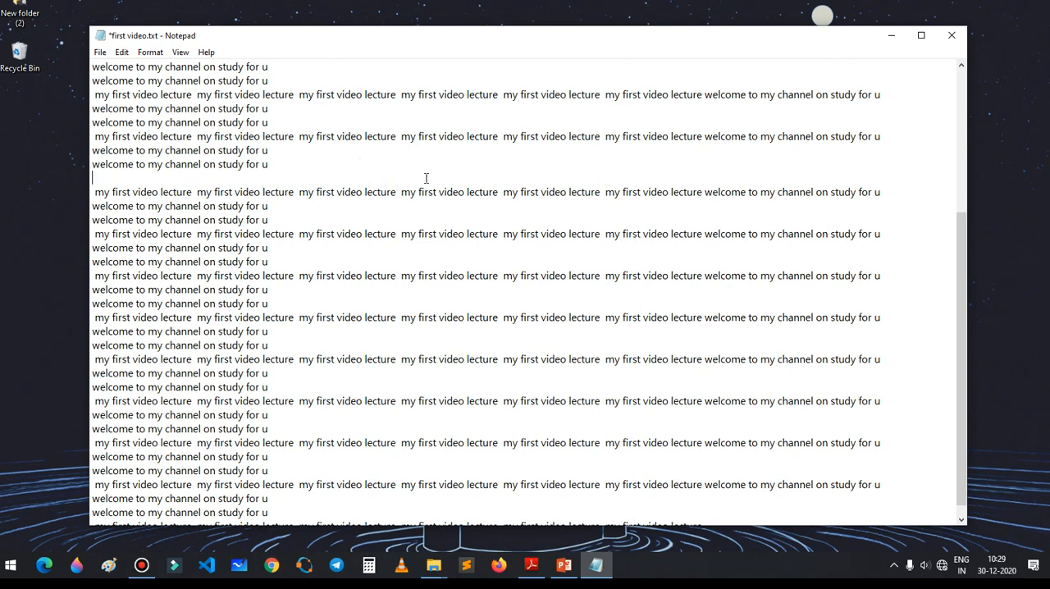
{"action": "key", "text": "ctrl+z"}
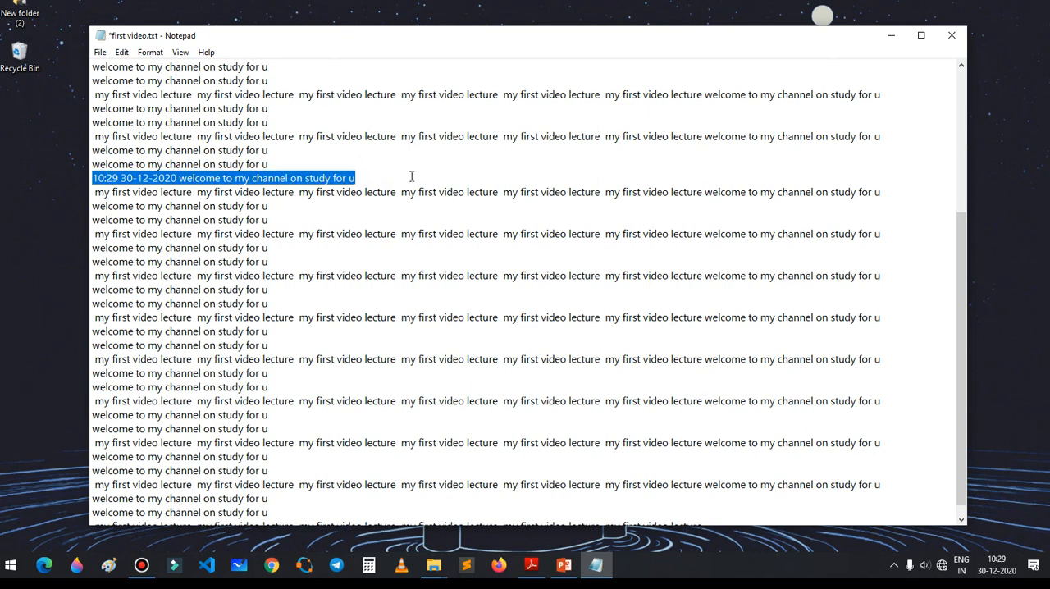
{"action": "key", "text": "ctrl+z"}
{"action": "key", "text": "ctrl+z"}
{"action": "key", "text": "ctrl+z"}
{"action": "key", "text": "ctrl+z"}
{"action": "left_click", "coordinate": [410, 176]}
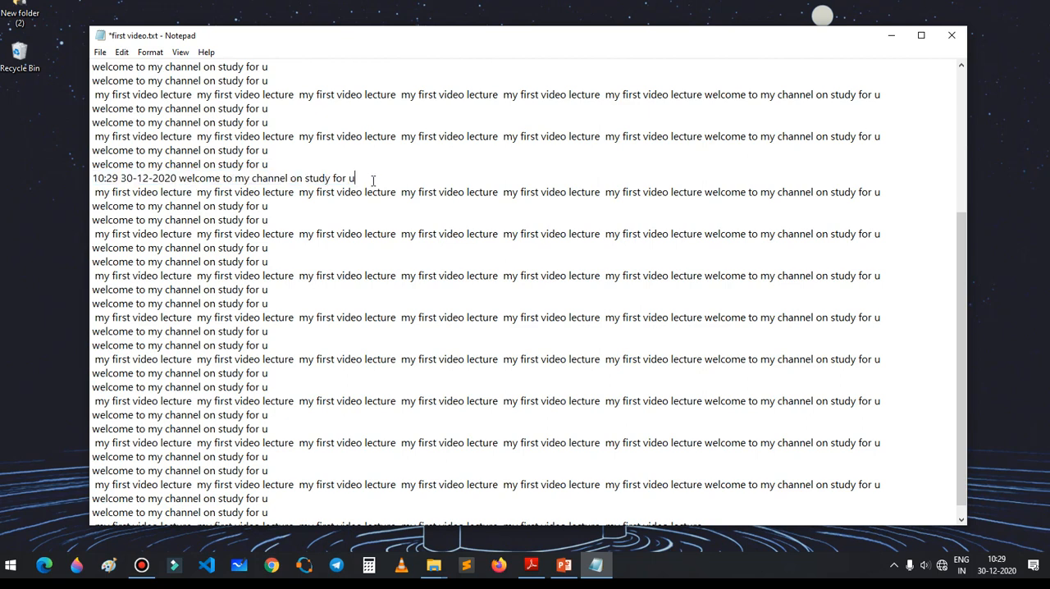
{"action": "key", "text": "ctrl+z"}
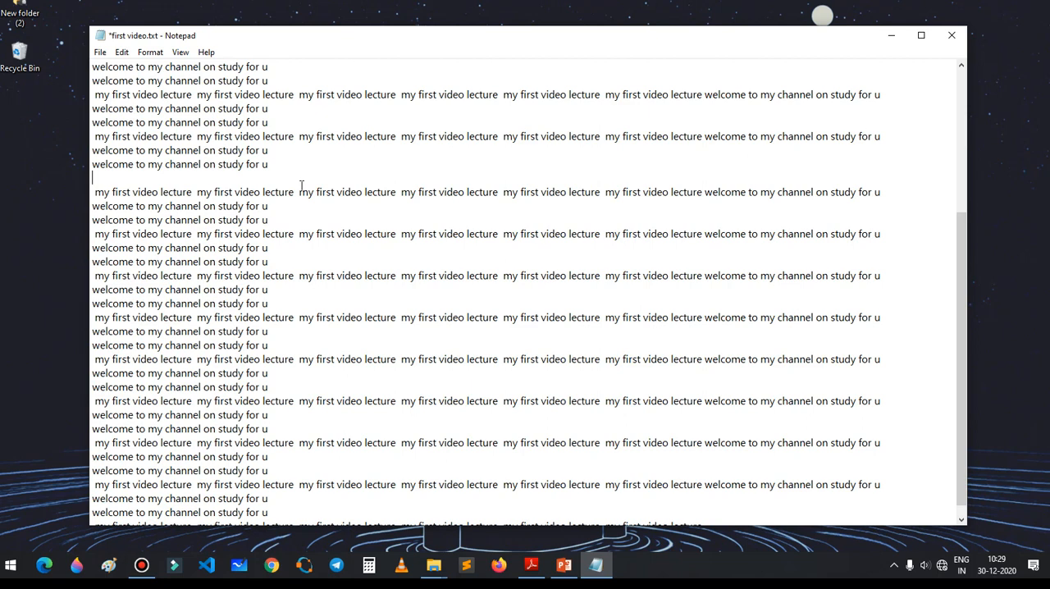
Step: Enter "dfsdfgs" on the emptied line, then undo that entry and bring it back
{"action": "left_click_drag", "start_coordinate": [270, 192], "coordinate": [275, 192]}
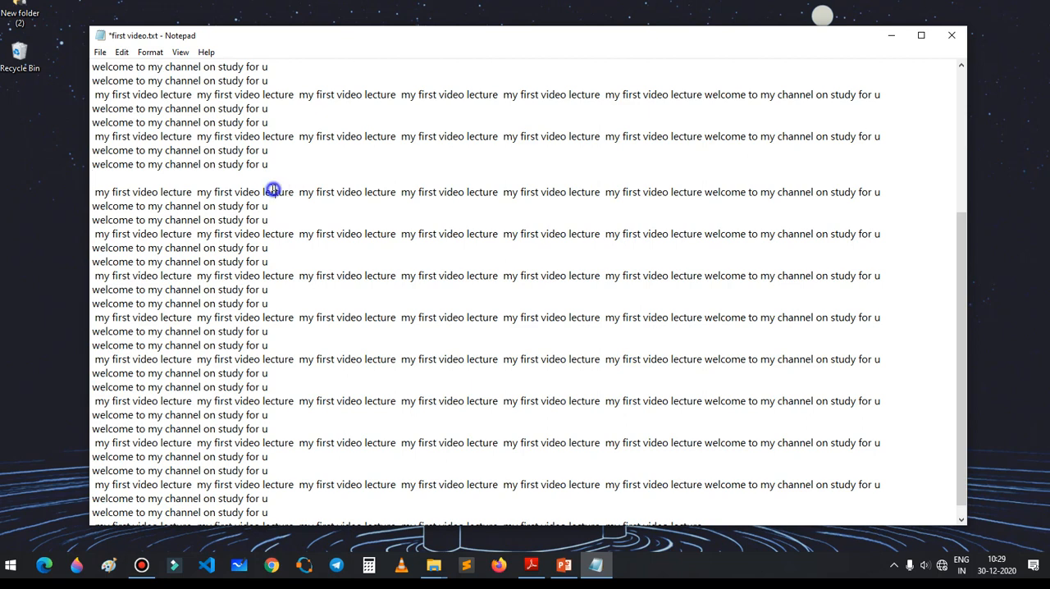
{"action": "double_click", "coordinate": [96, 192]}
{"action": "left_click", "coordinate": [176, 177]}
{"action": "type", "text": "dfsdfgs"}
{"action": "key", "text": "ctrl+z"}
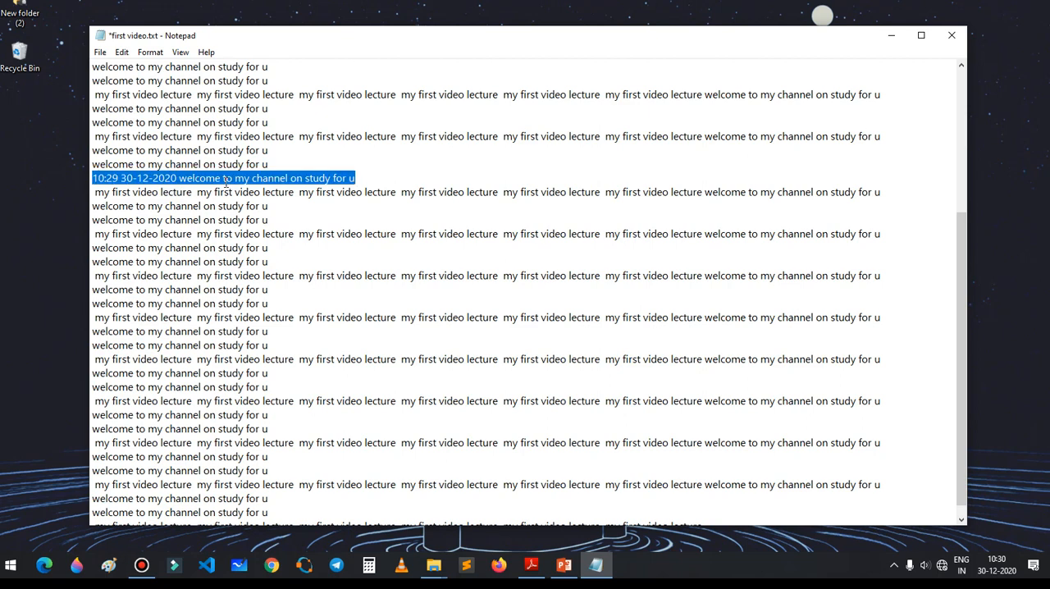
{"action": "left_click", "coordinate": [356, 178]}
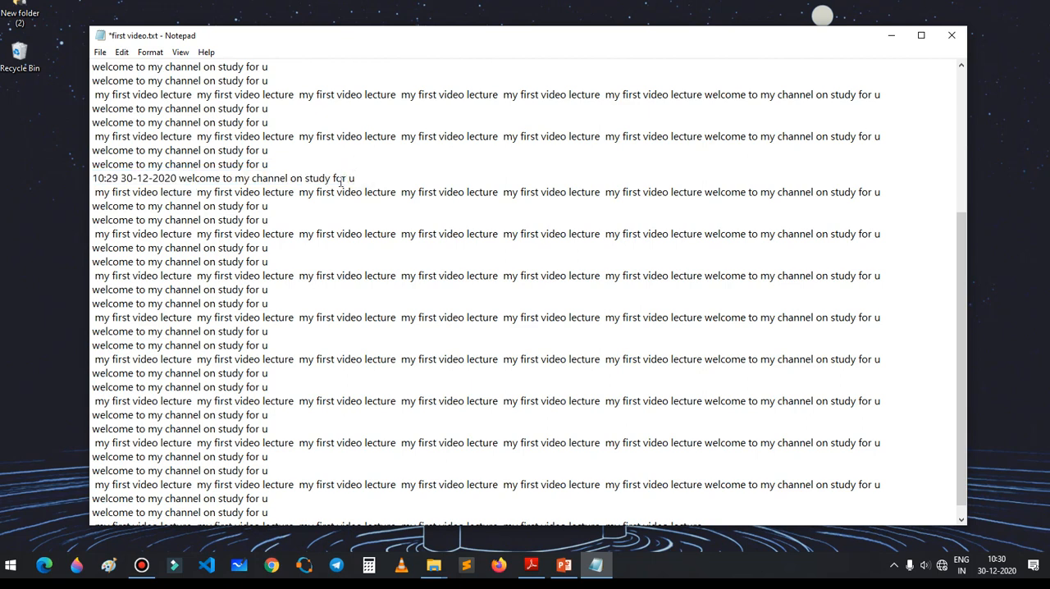
{"action": "key", "text": "ctrl+z"}
{"action": "left_click", "coordinate": [219, 182]}
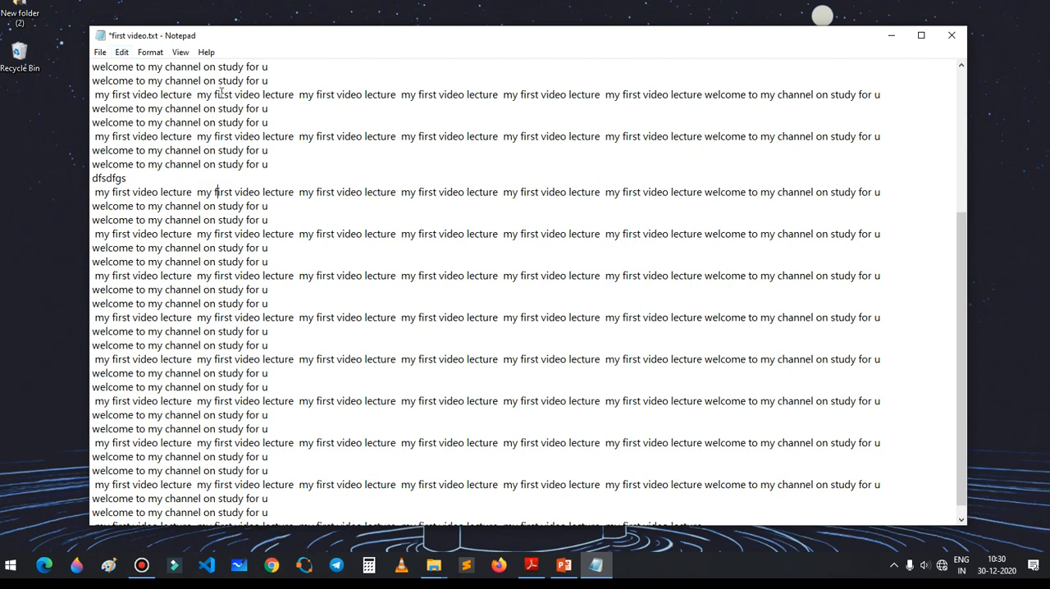
Step: Select the whole text, set its font to Elianto, Oblique, size 16, and look through the document
{"action": "left_click", "coordinate": [156, 53]}
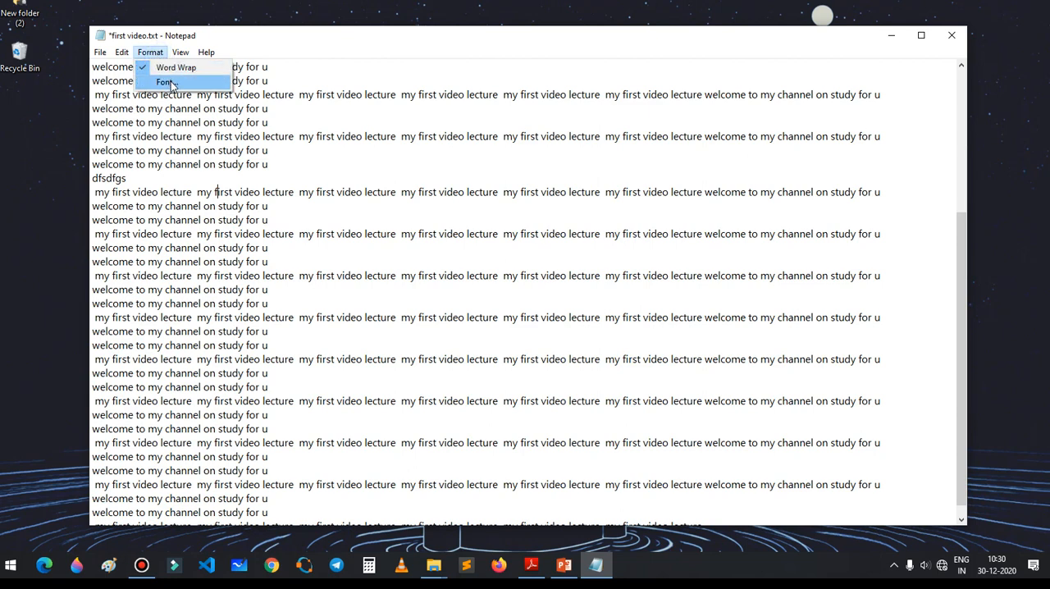
{"action": "left_click", "coordinate": [347, 85]}
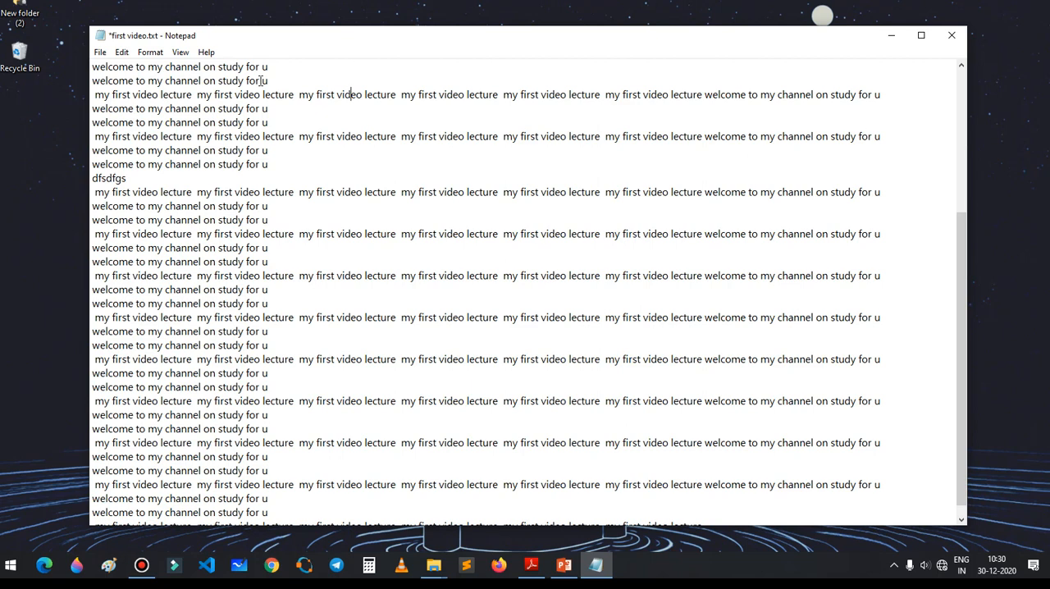
{"action": "key", "text": "ctrl+a"}
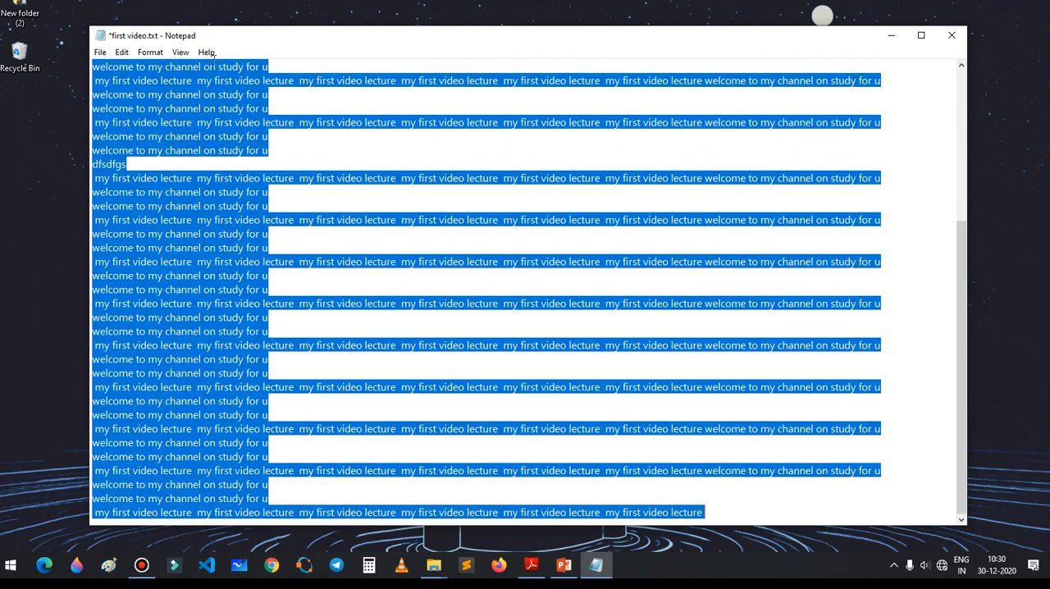
{"action": "left_click", "coordinate": [158, 56]}
{"action": "left_click", "coordinate": [177, 83]}
{"action": "left_click", "coordinate": [265, 202]}
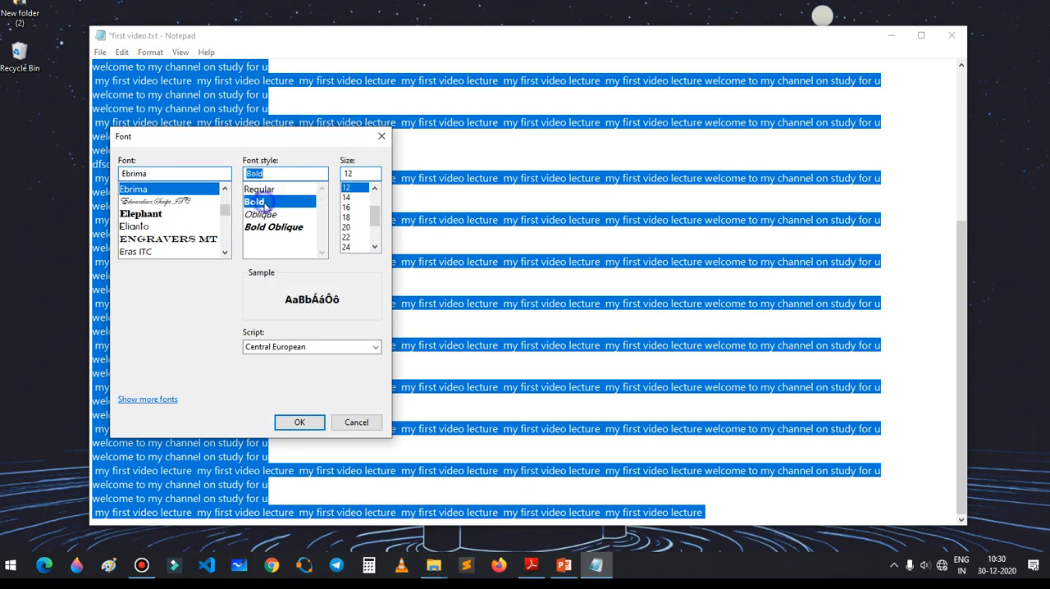
{"action": "left_click", "coordinate": [261, 214]}
{"action": "left_click", "coordinate": [146, 228]}
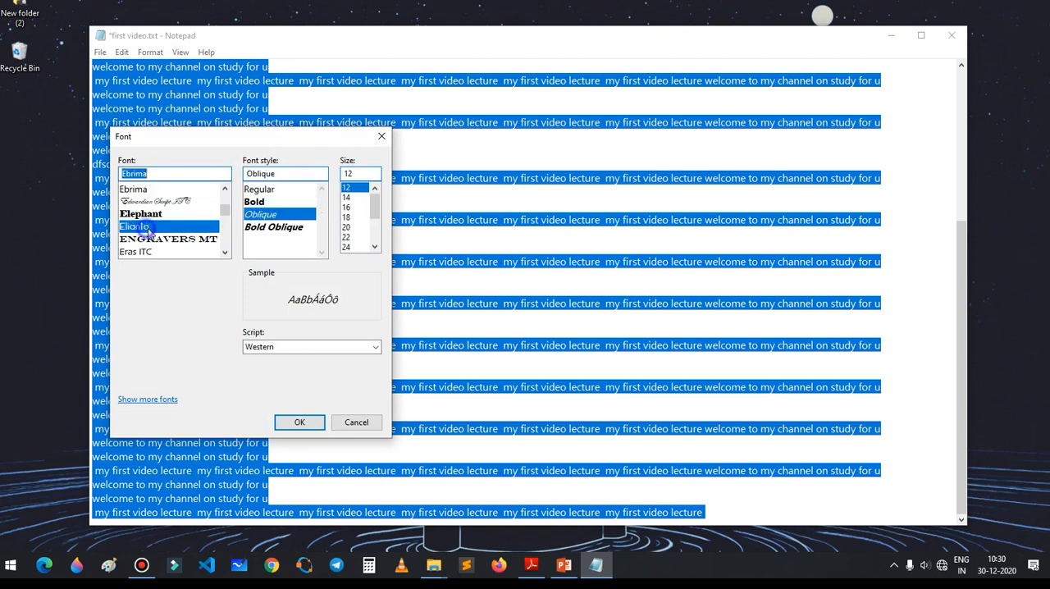
{"action": "left_click", "coordinate": [347, 210]}
{"action": "left_click", "coordinate": [299, 422]}
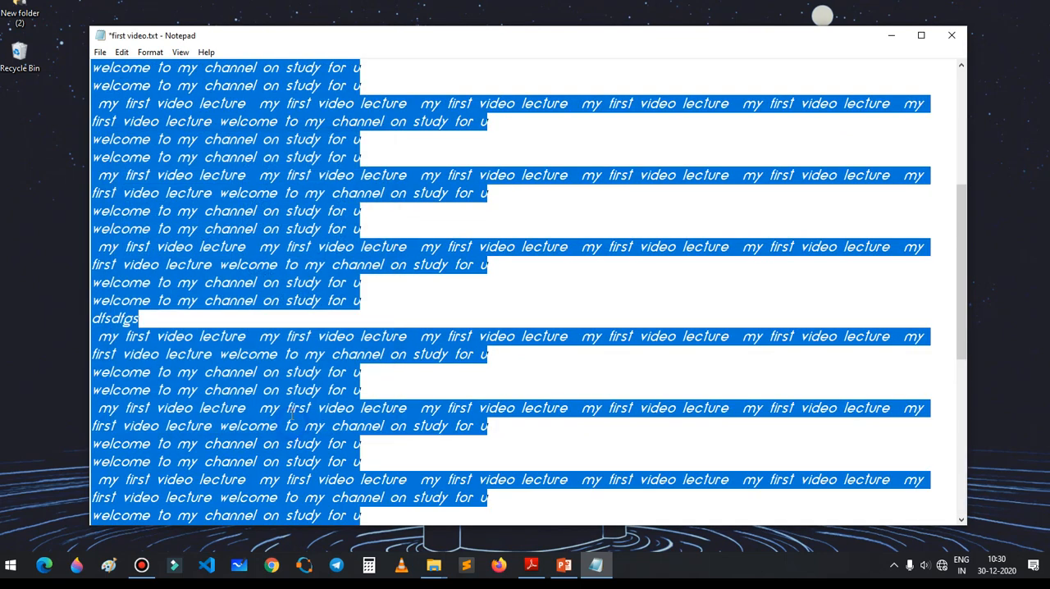
{"action": "left_click", "coordinate": [372, 298]}
{"action": "scroll", "coordinate": [301, 246], "scroll_direction": "down", "scroll_amount": 7}
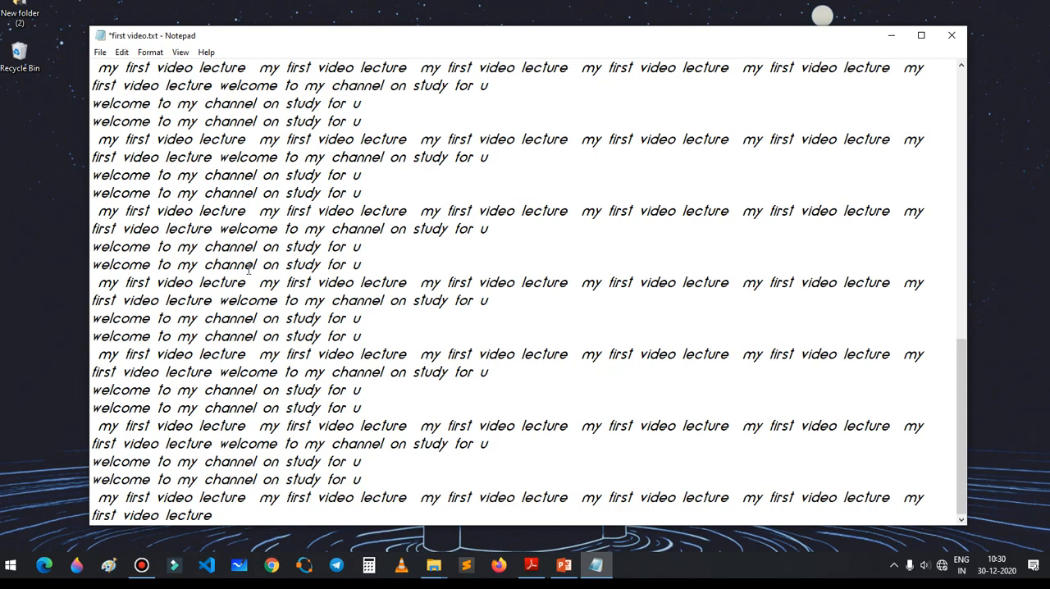
Step: Select the document's first line and set the font to Copperplate Gothic, Bold, size 22
{"action": "scroll", "coordinate": [247, 268], "scroll_direction": "up", "scroll_amount": 12}
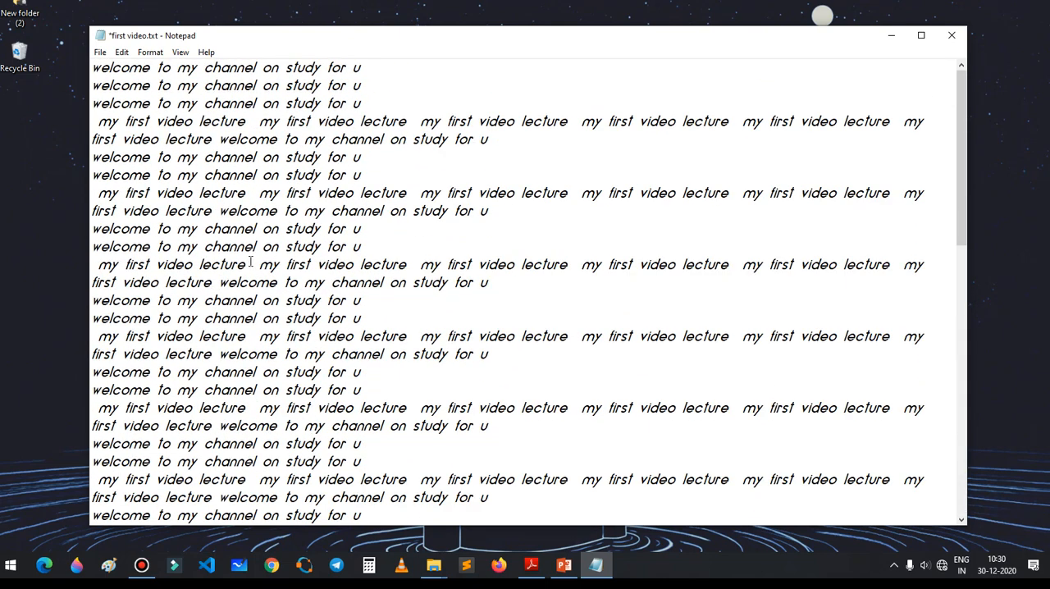
{"action": "left_click_drag", "start_coordinate": [92, 68], "coordinate": [387, 71]}
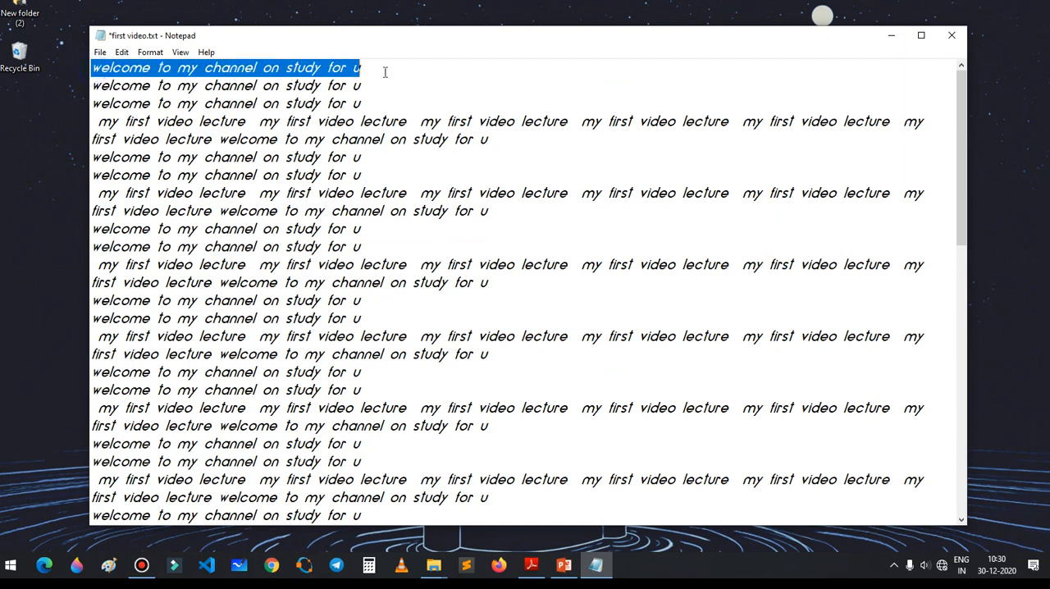
{"action": "left_click", "coordinate": [150, 52]}
{"action": "left_click", "coordinate": [190, 82]}
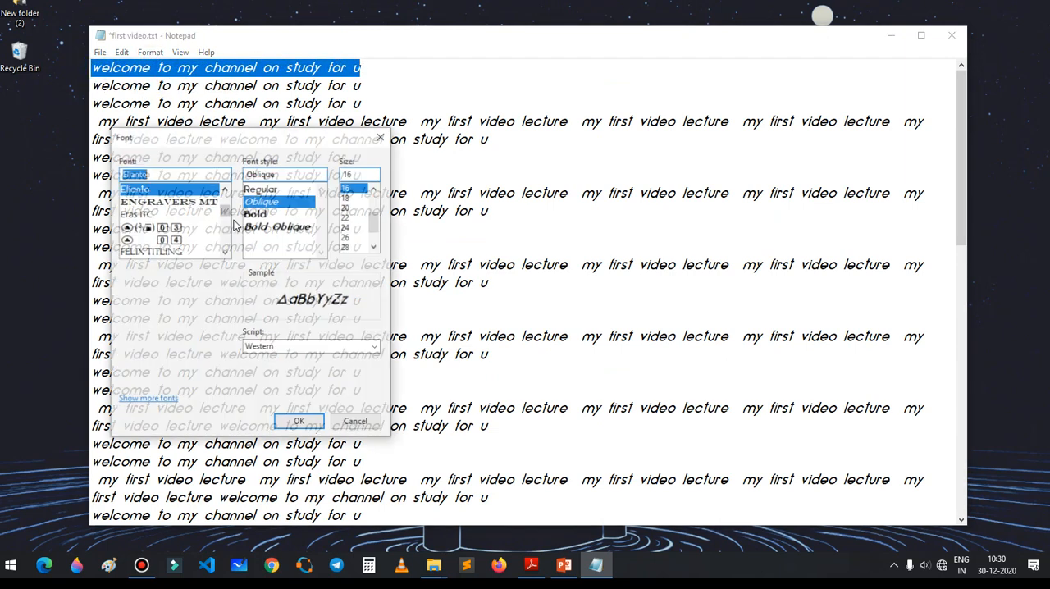
{"action": "left_click", "coordinate": [271, 213]}
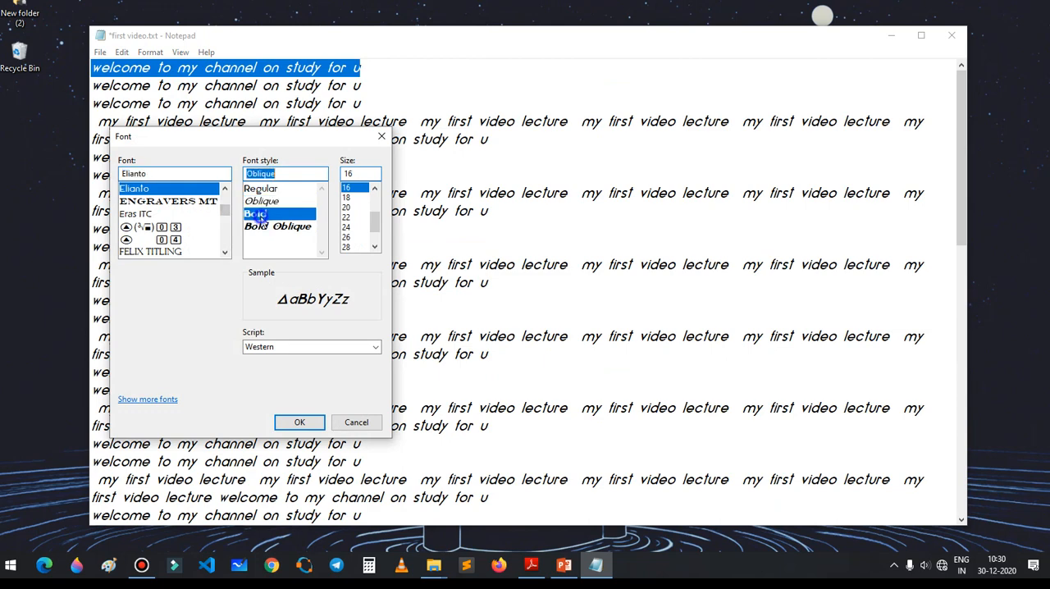
{"action": "left_click", "coordinate": [348, 218]}
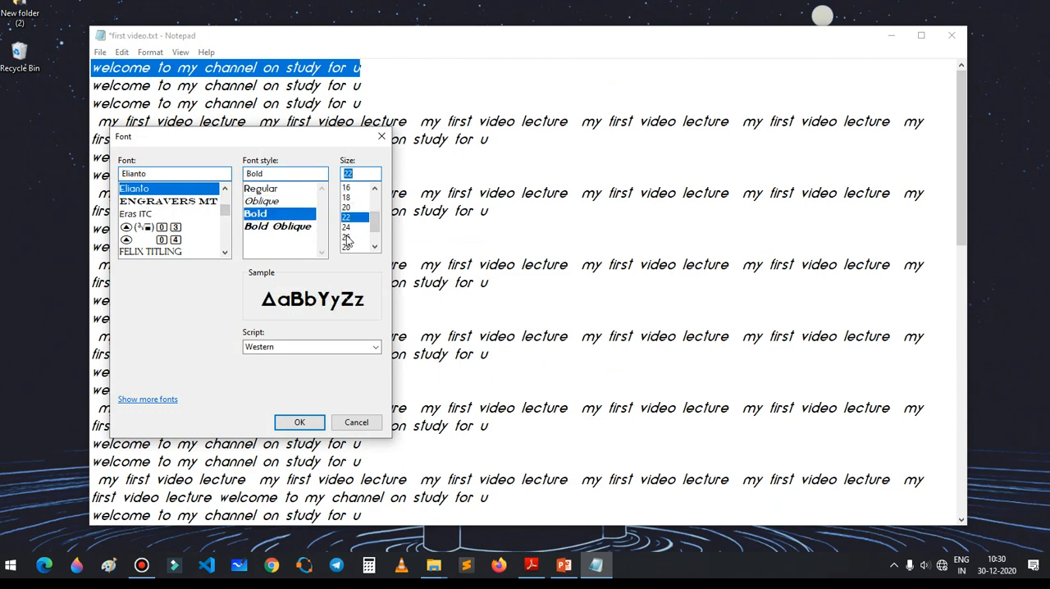
{"action": "scroll", "coordinate": [152, 205], "scroll_direction": "up", "scroll_amount": 5}
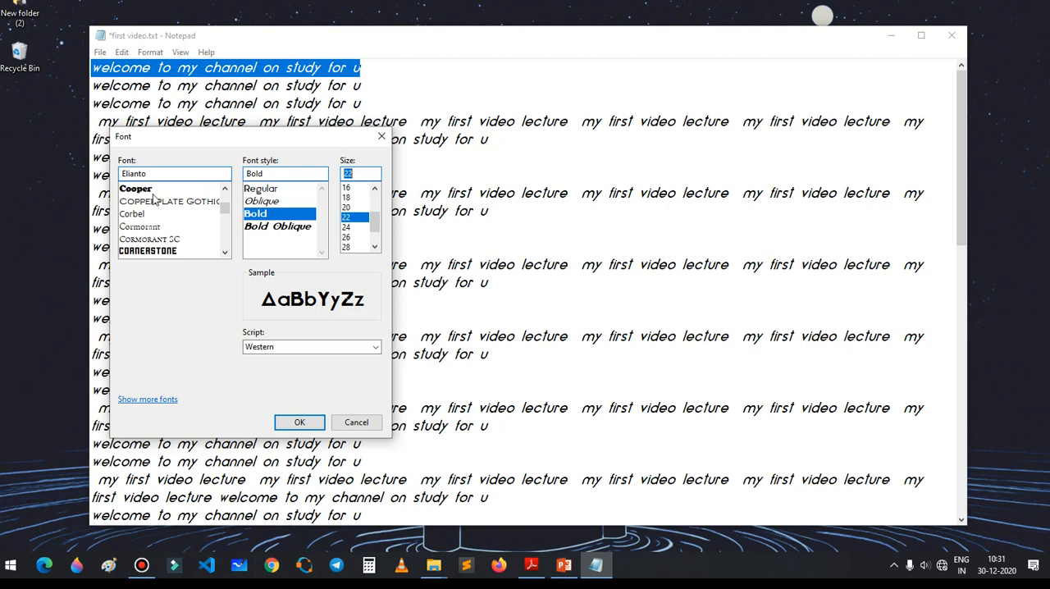
{"action": "left_click", "coordinate": [156, 202]}
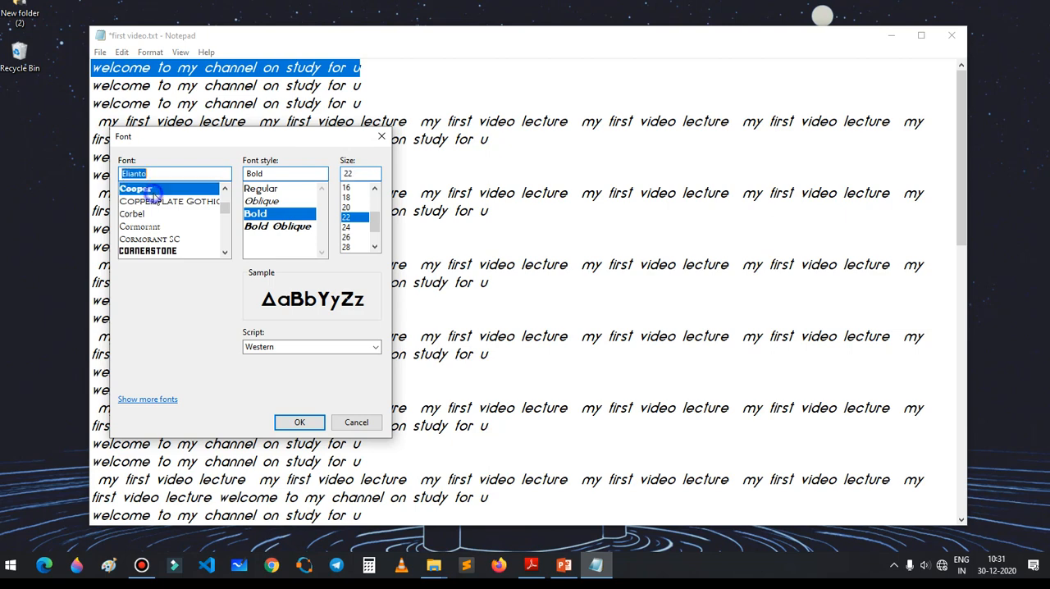
{"action": "left_click", "coordinate": [311, 422]}
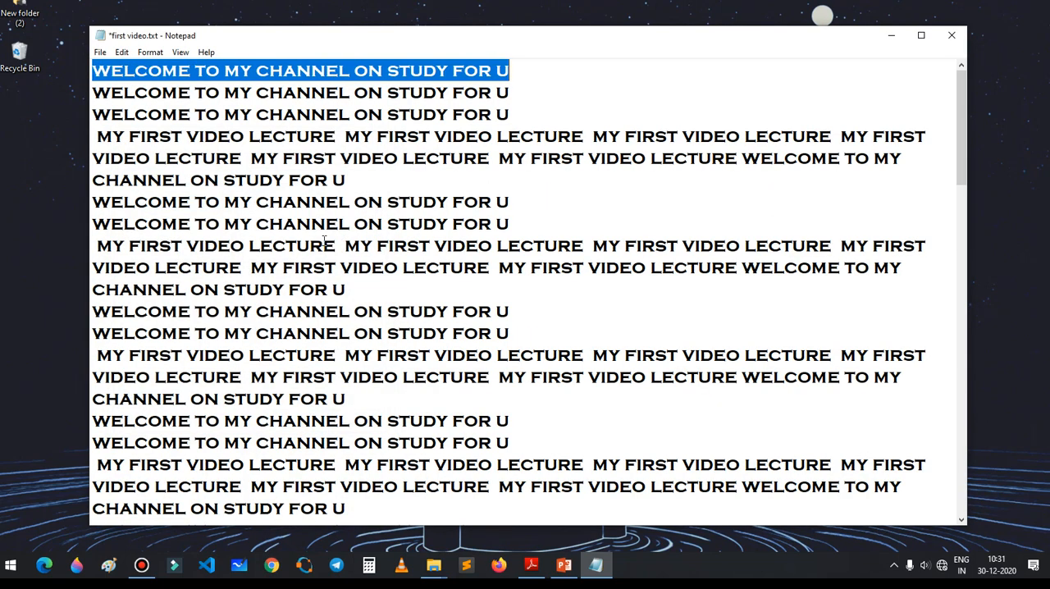
{"action": "left_click", "coordinate": [280, 381]}
{"action": "left_click_drag", "start_coordinate": [280, 380], "coordinate": [554, 382]}
{"action": "left_click", "coordinate": [586, 376]}
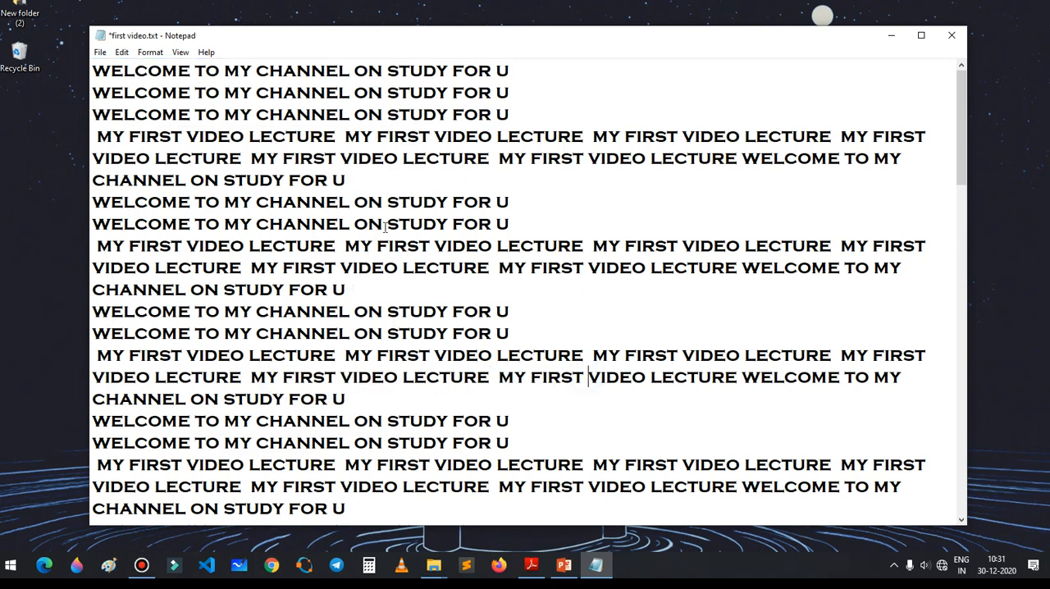
{"action": "left_click_drag", "start_coordinate": [515, 62], "coordinate": [79, 78]}
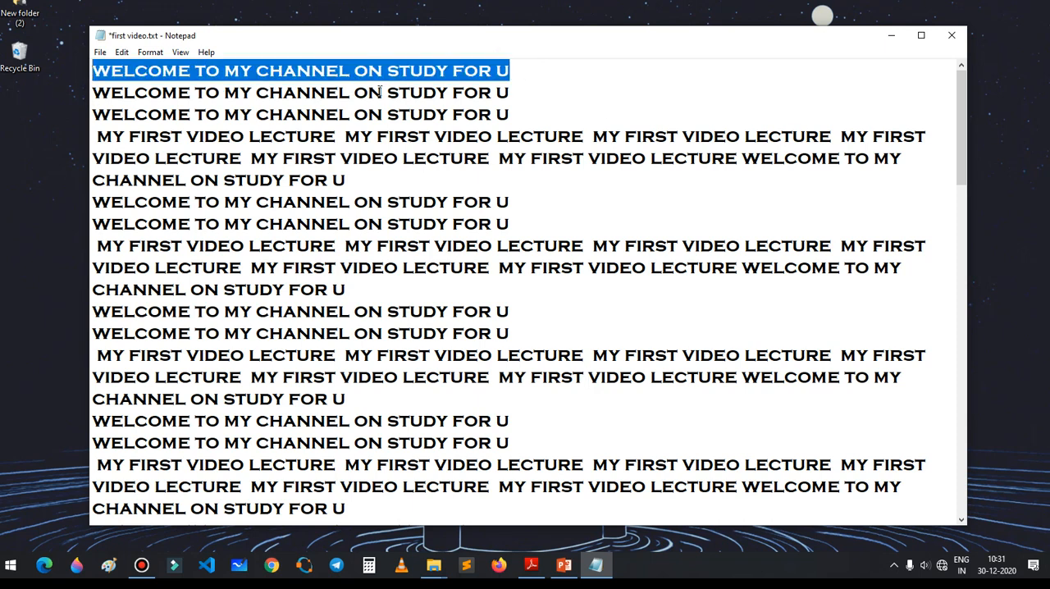
{"action": "left_click", "coordinate": [550, 85]}
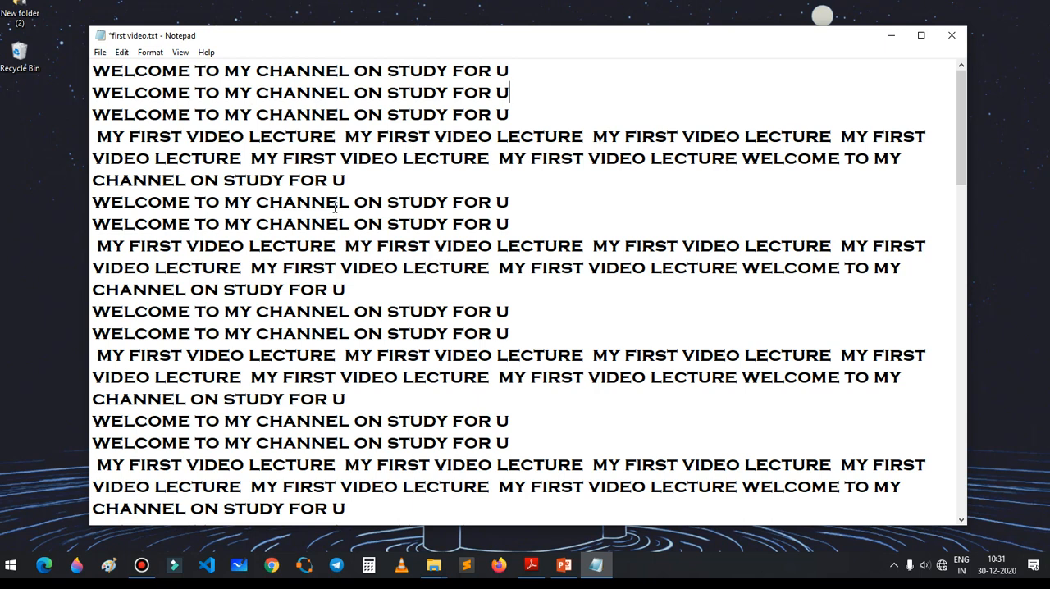